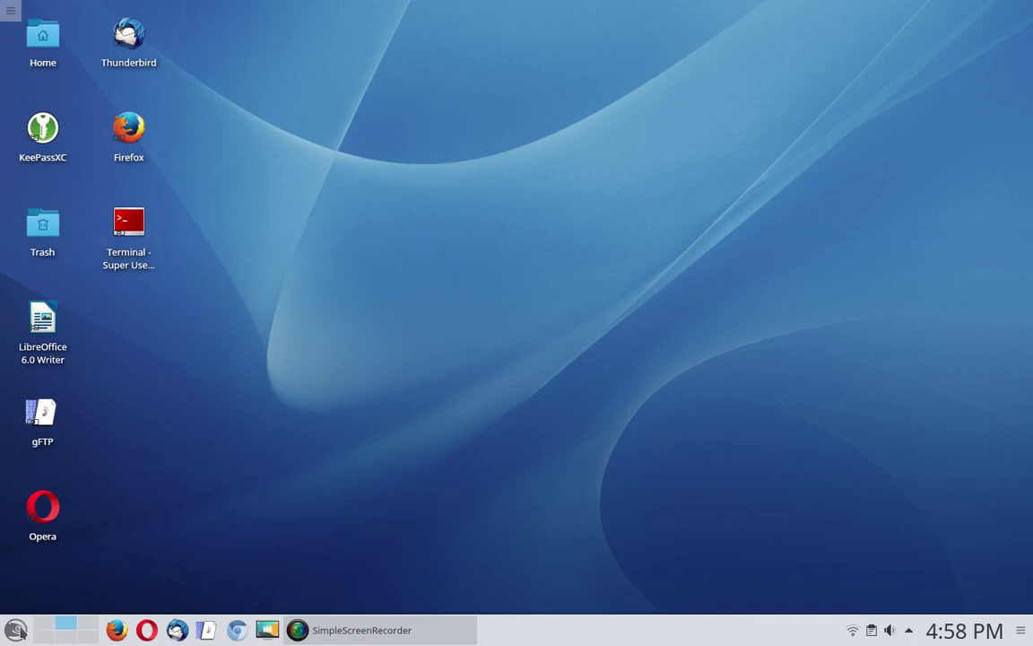
Launch YaST from the Settings applications and authorise it with the root password
left_click(15, 629)
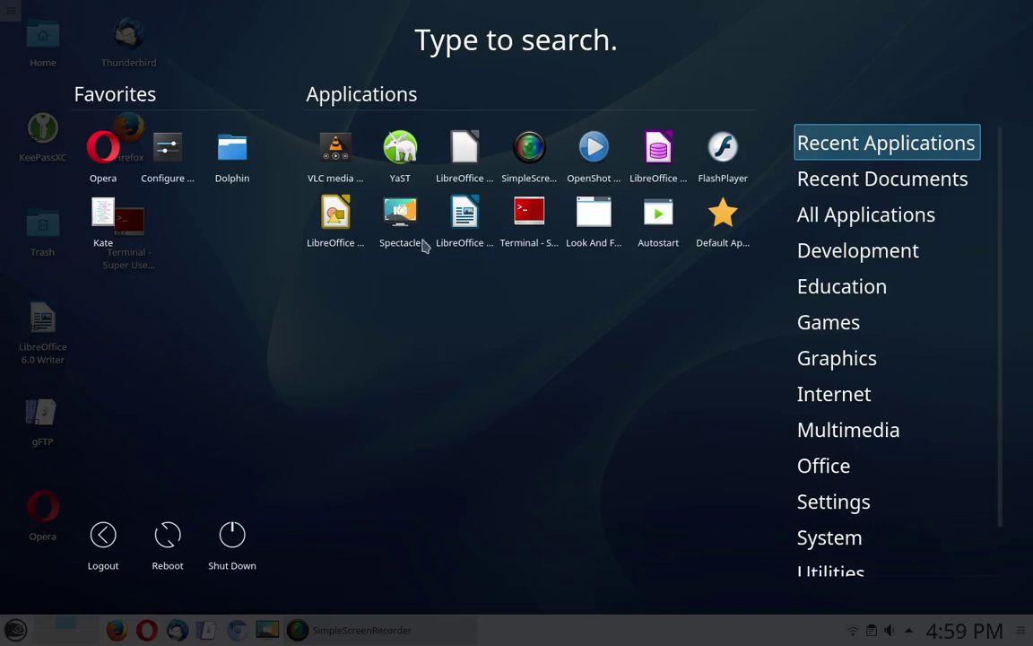
mouse_move(818, 505)
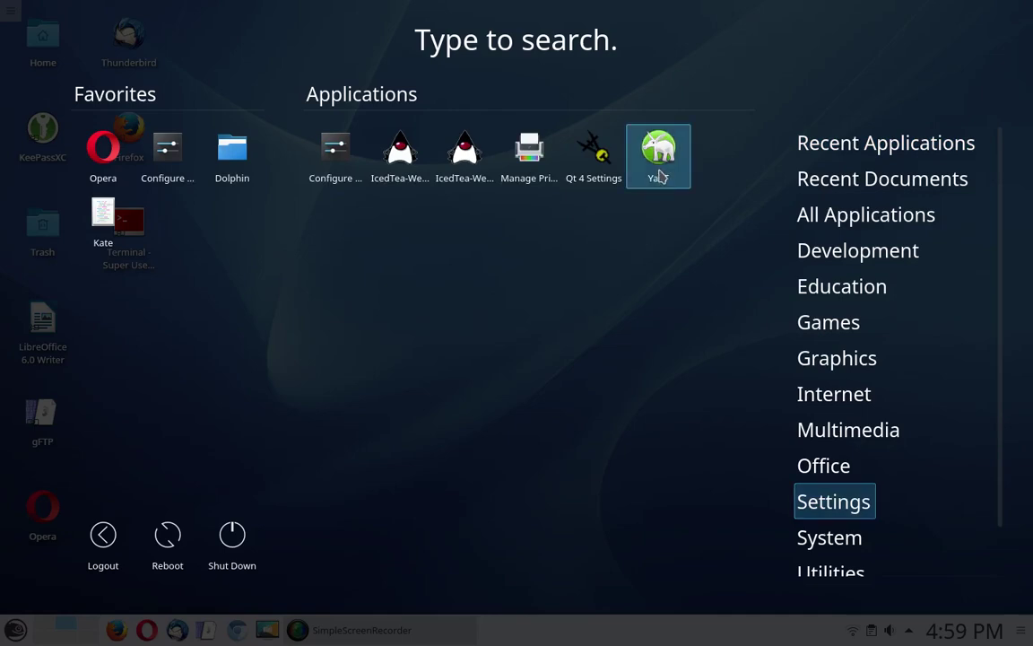
left_click(659, 177)
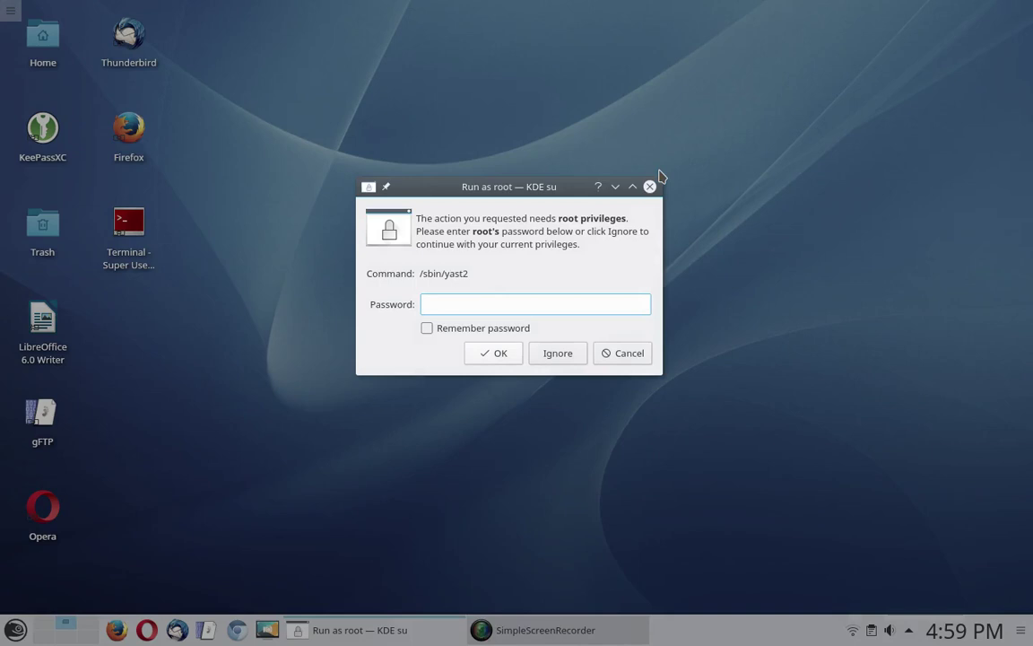
type("••••••••••")
key("BackSpace")
key("BackSpace")
key("BackSpace")
key("BackSpace")
key("BackSpace")
key("BackSpace")
key("BackSpace")
key("BackSpace")
key("BackSpace")
key("BackSpace")
type("•••••••")
key("BackSpace")
key("BackSpace")
key("BackSpace")
key("BackSpace")
key("BackSpace")
key("BackSpace")
key("BackSpace")
type("••••••••••")
key("Return")
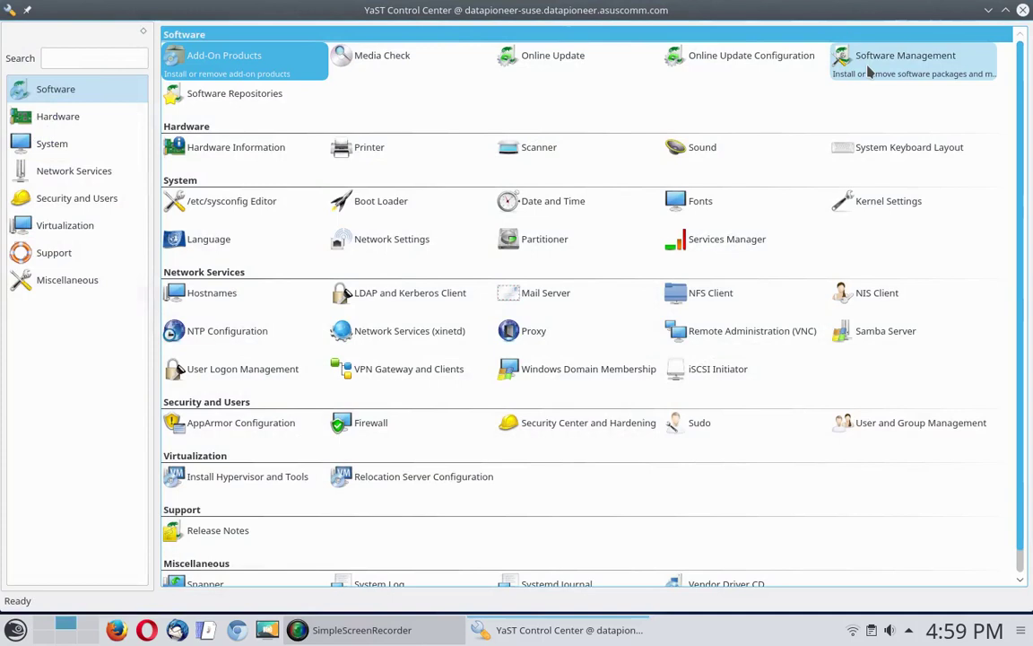
Open YaST's Software Management and search the packages for "libreoffice"
left_click(867, 68)
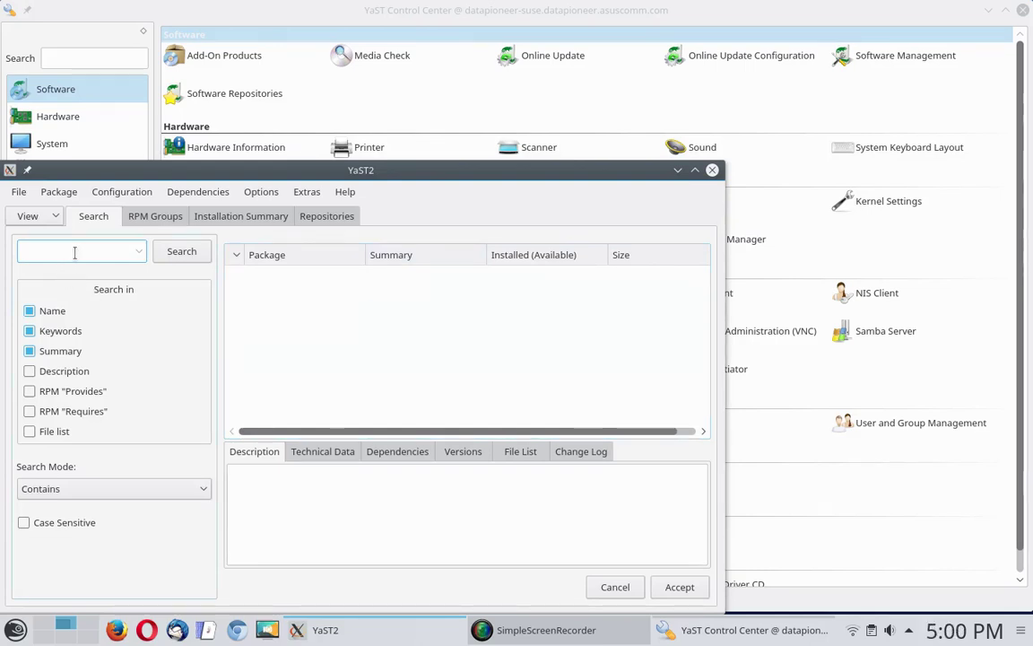
type("libreoffice")
left_click(181, 251)
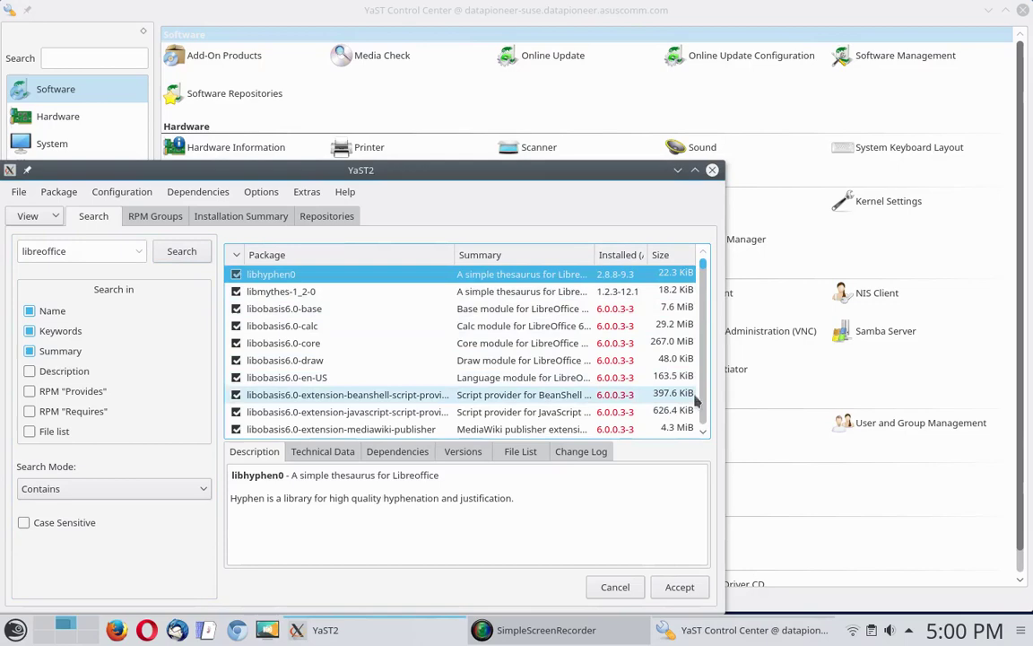
Examine the LibreOffice package list and the libreoffice6.0 description, and close both YaST windows without applying changes
scroll(706, 431, "down", 2)
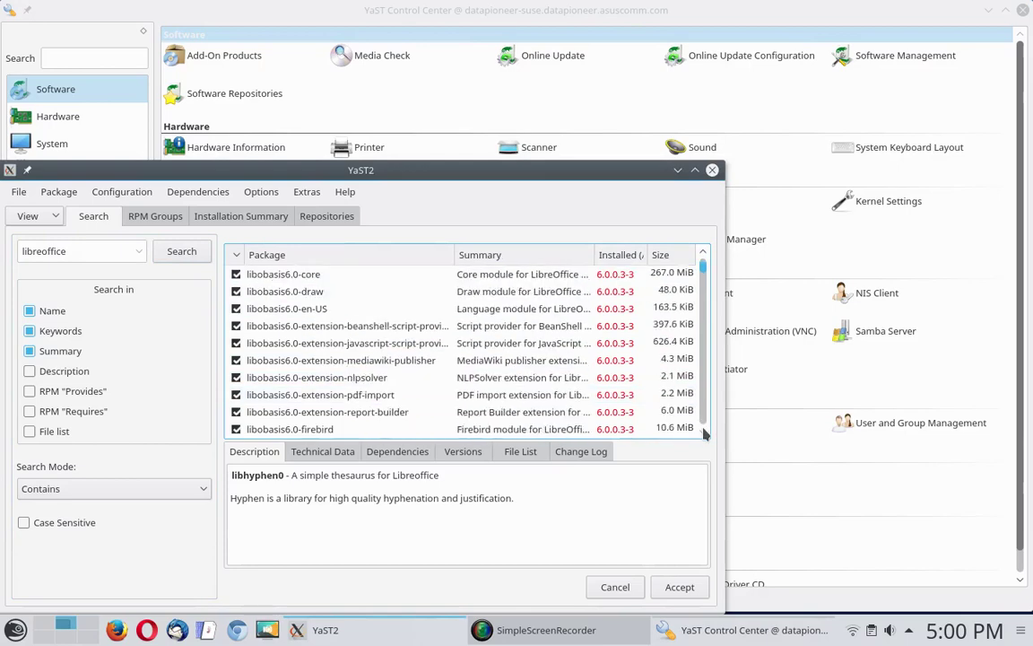
scroll(706, 433, "down", 3)
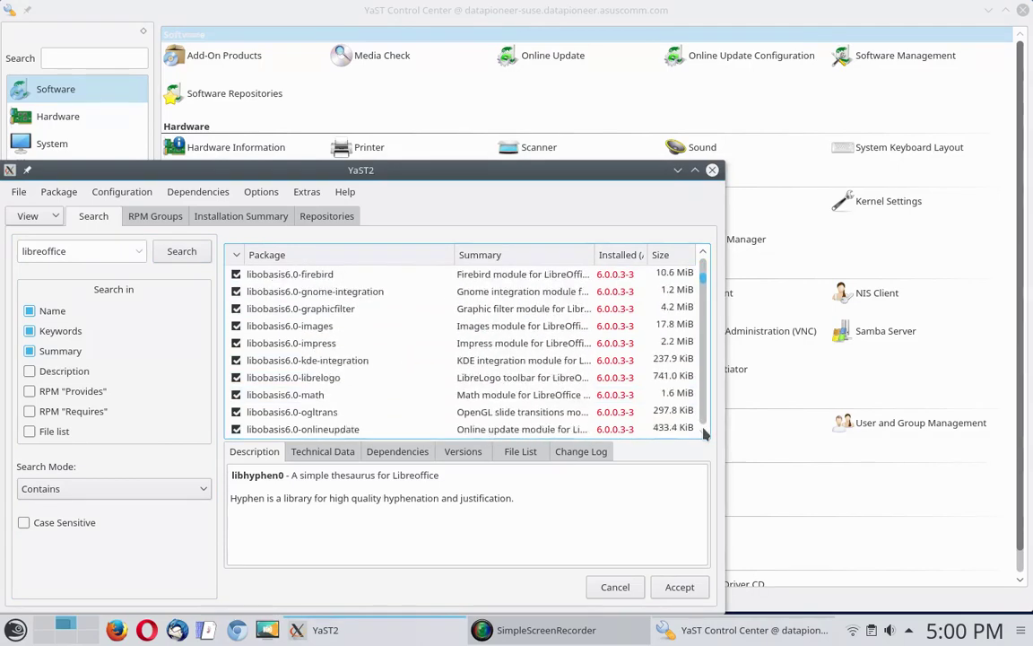
scroll(706, 434, "down", 3)
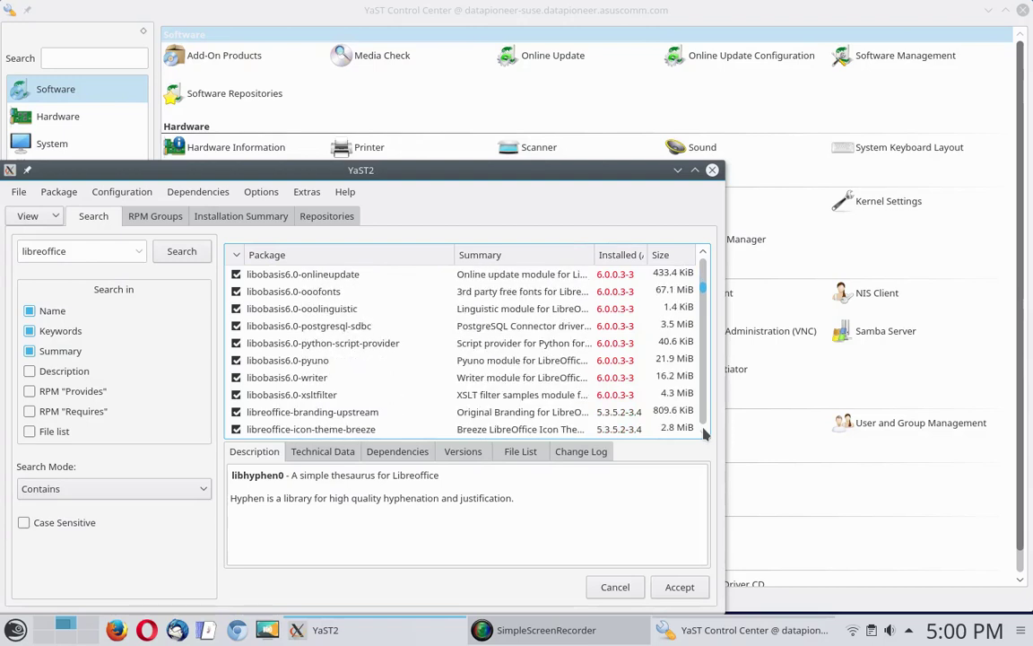
scroll(705, 433, "down", 3)
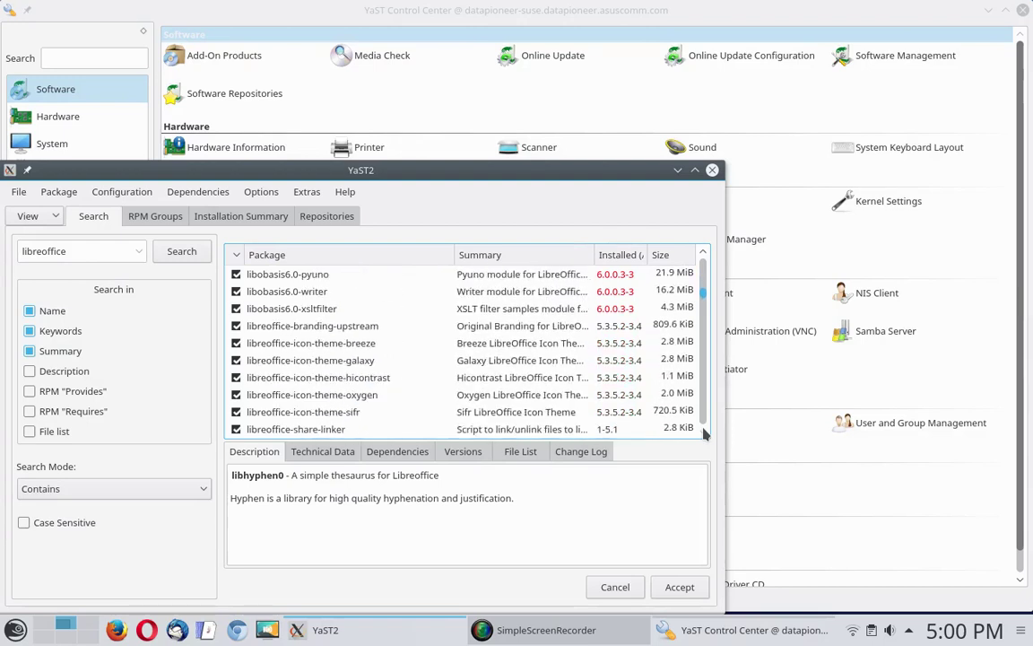
scroll(706, 433, "down", 2)
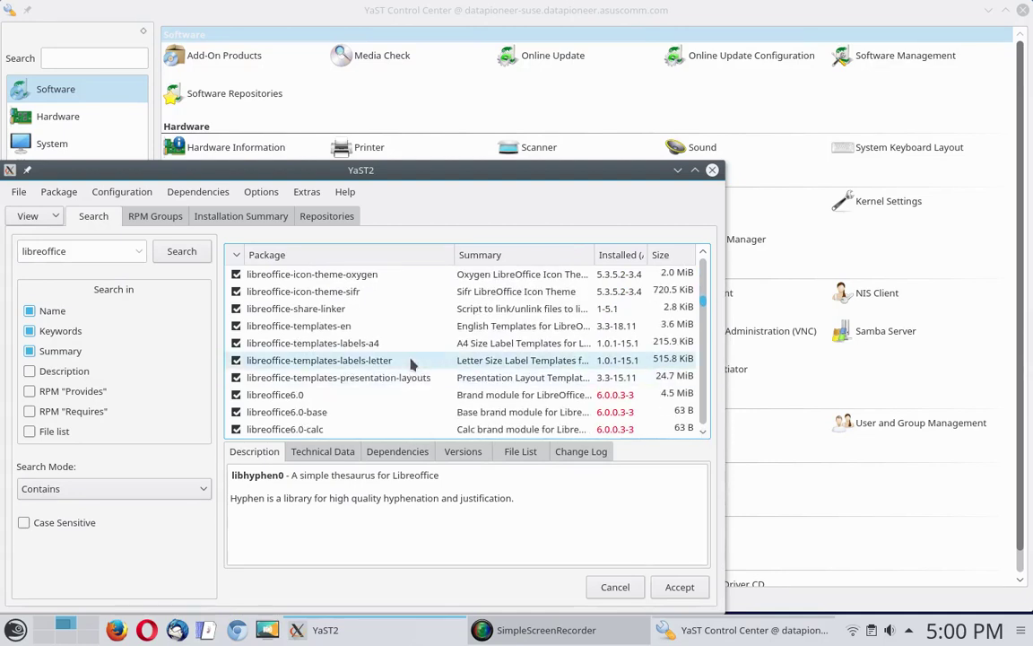
left_click(298, 397)
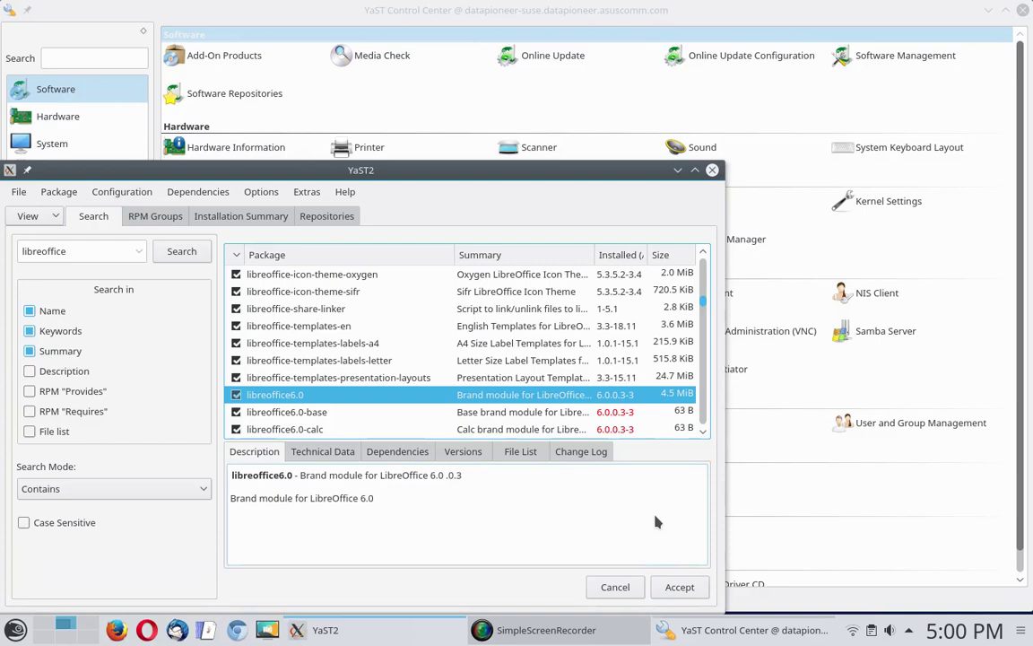
left_click(620, 587)
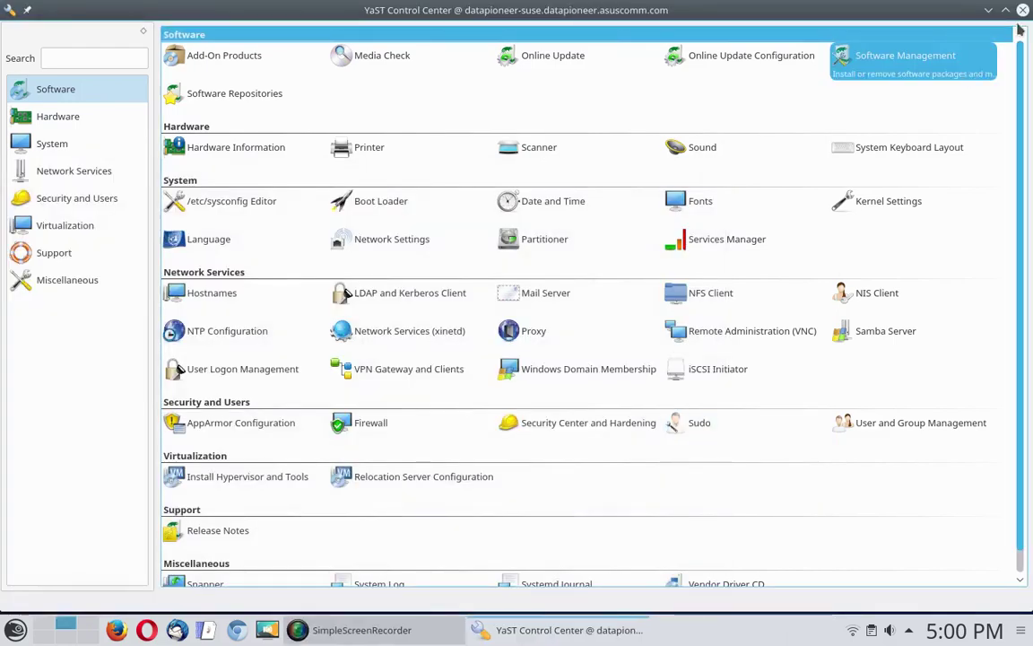
left_click(1022, 10)
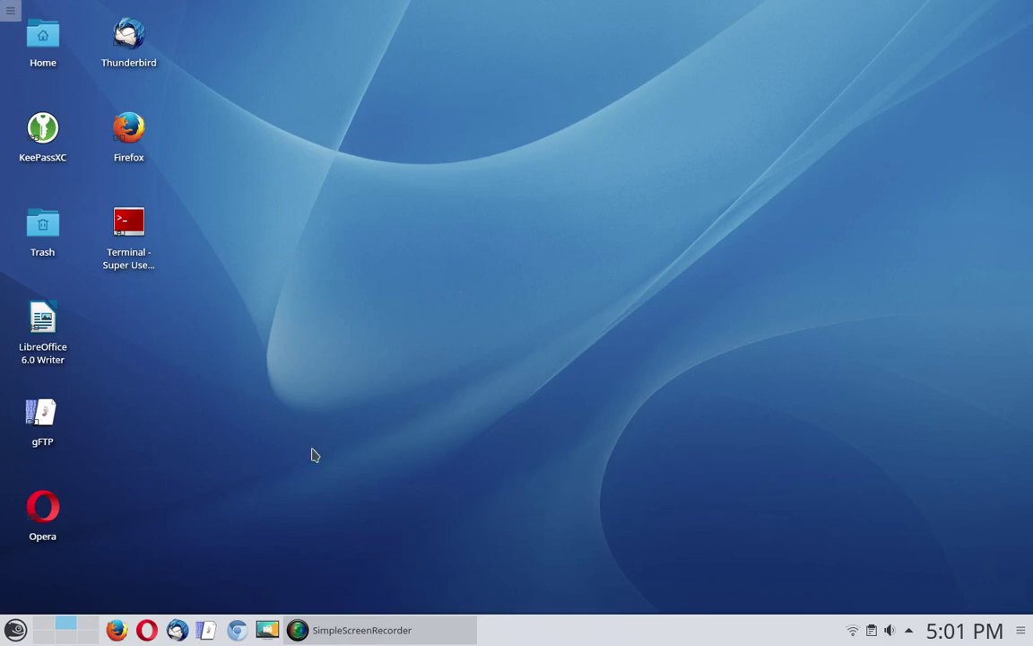
Switch to Opera in a maximised window and open the Download LibreOffice page on libreoffice.org
left_click(51, 531)
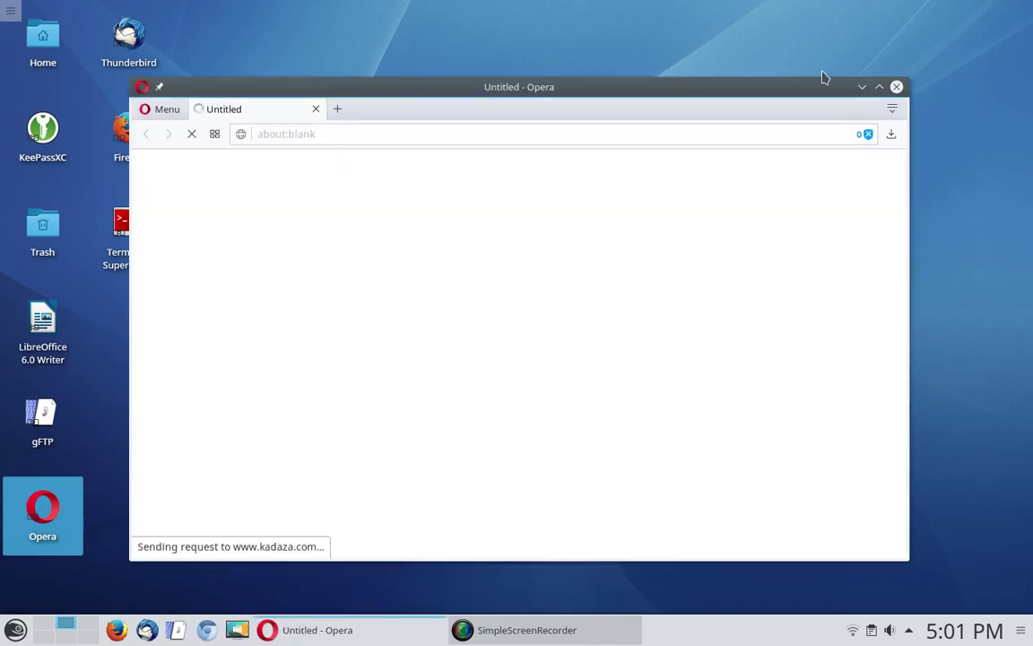
left_click(880, 87)
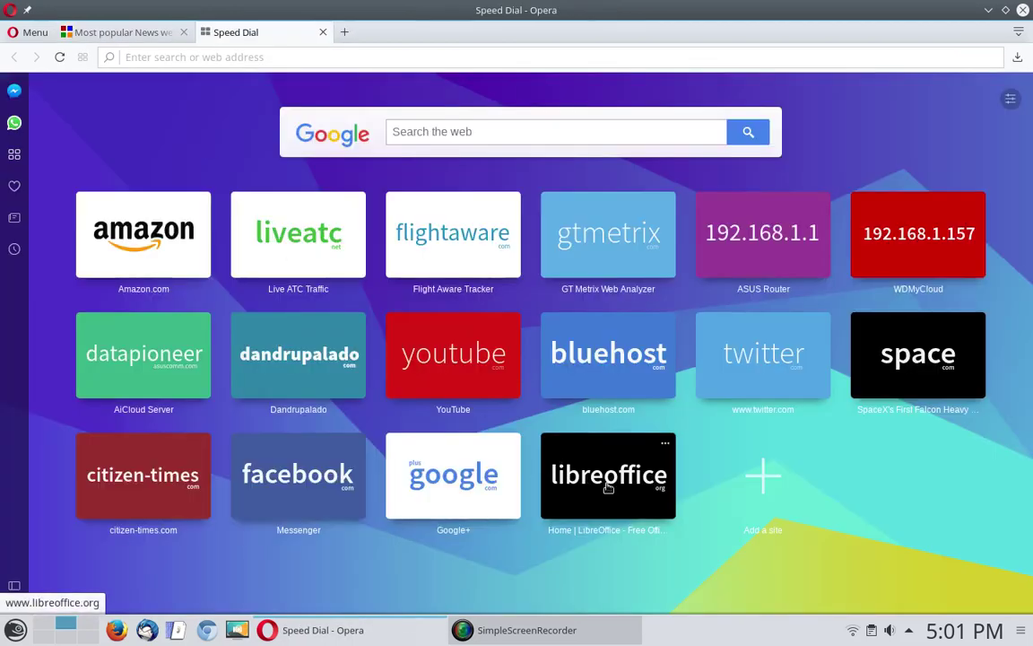
left_click(608, 487)
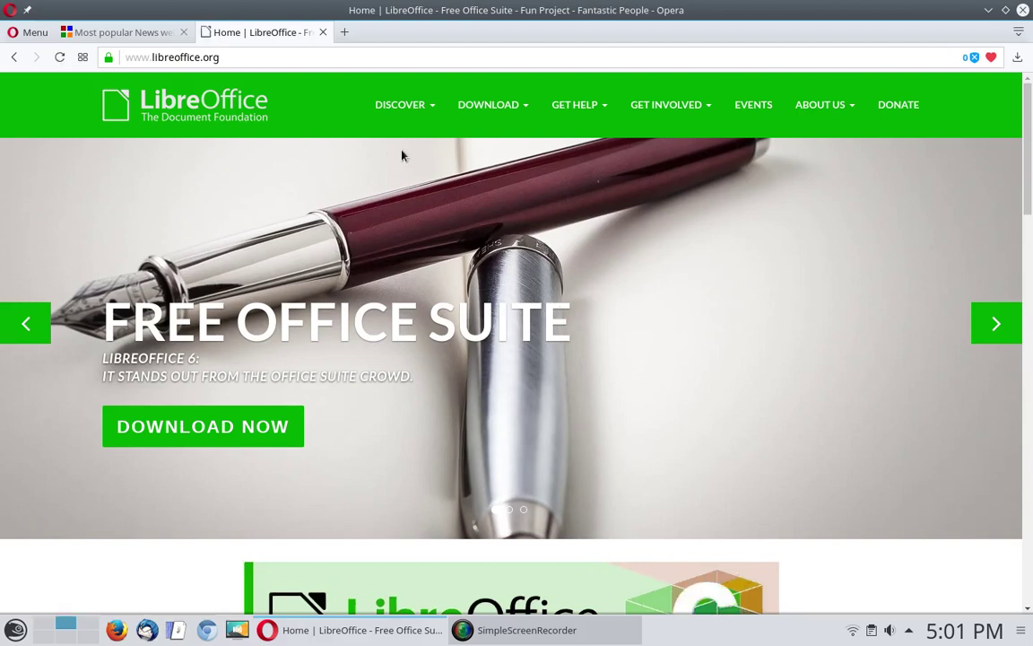
mouse_move(491, 115)
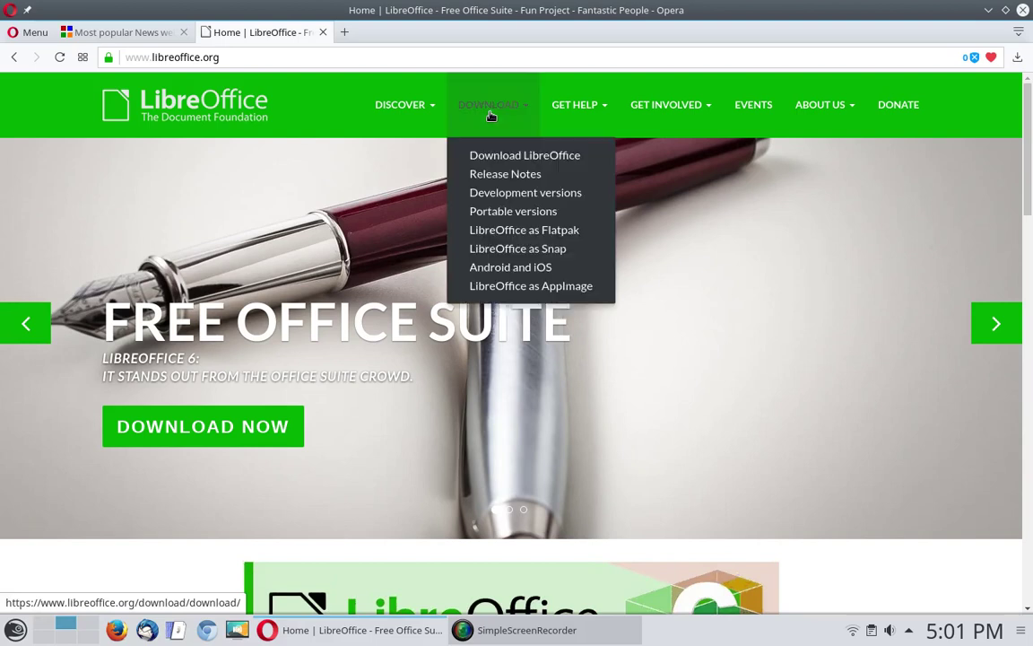
left_click(494, 161)
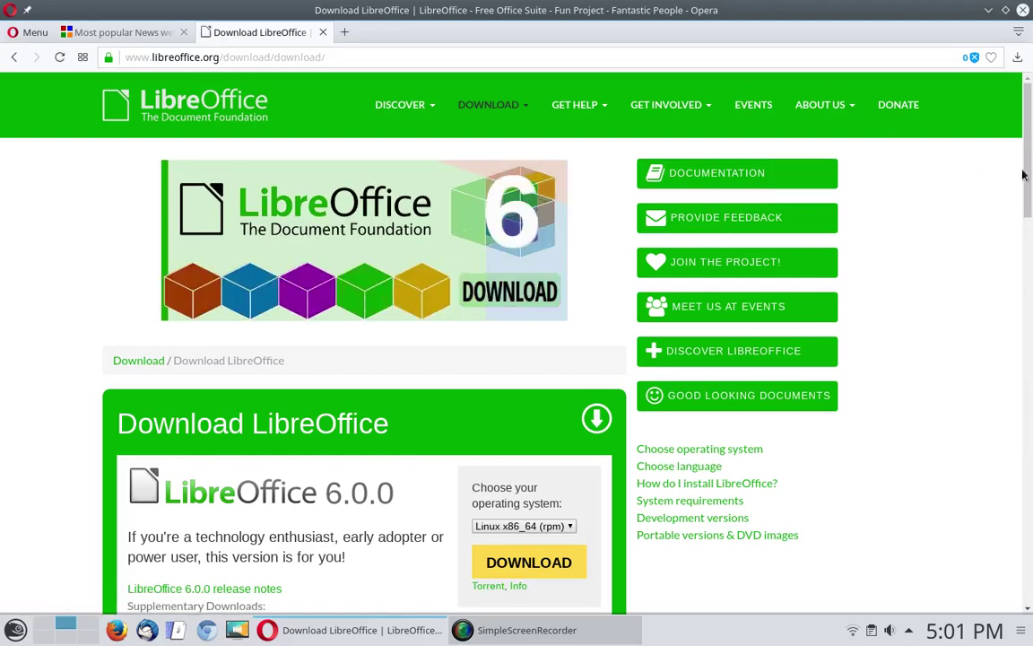
Start downloading LibreOffice 6.0.0 with Linux x86_64 (rpm) as the operating system
left_click_drag(1023, 175, 1029, 224)
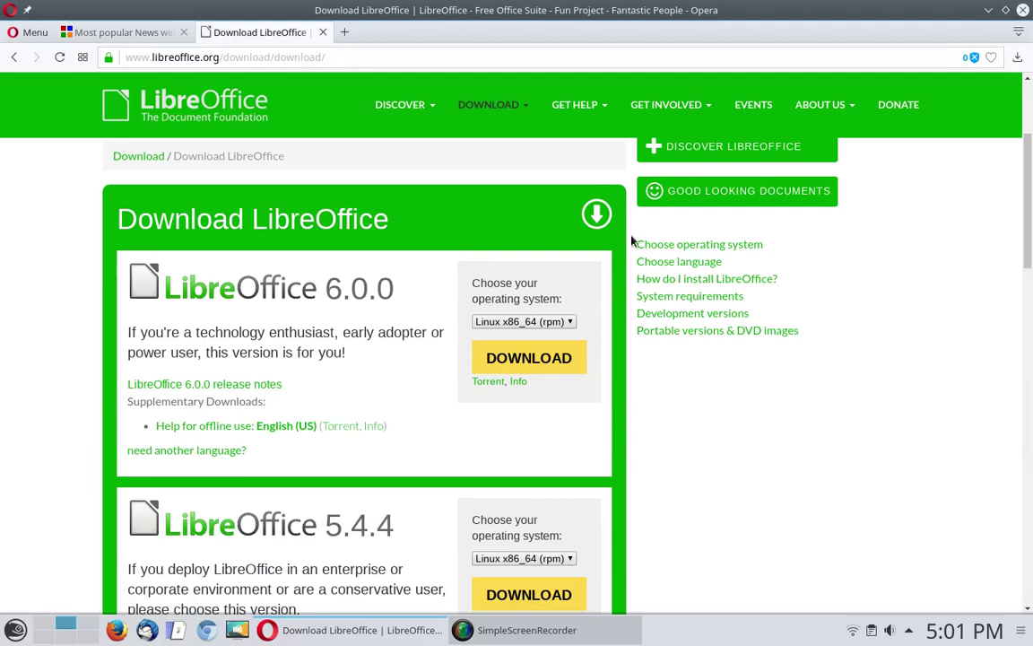
left_click(568, 323)
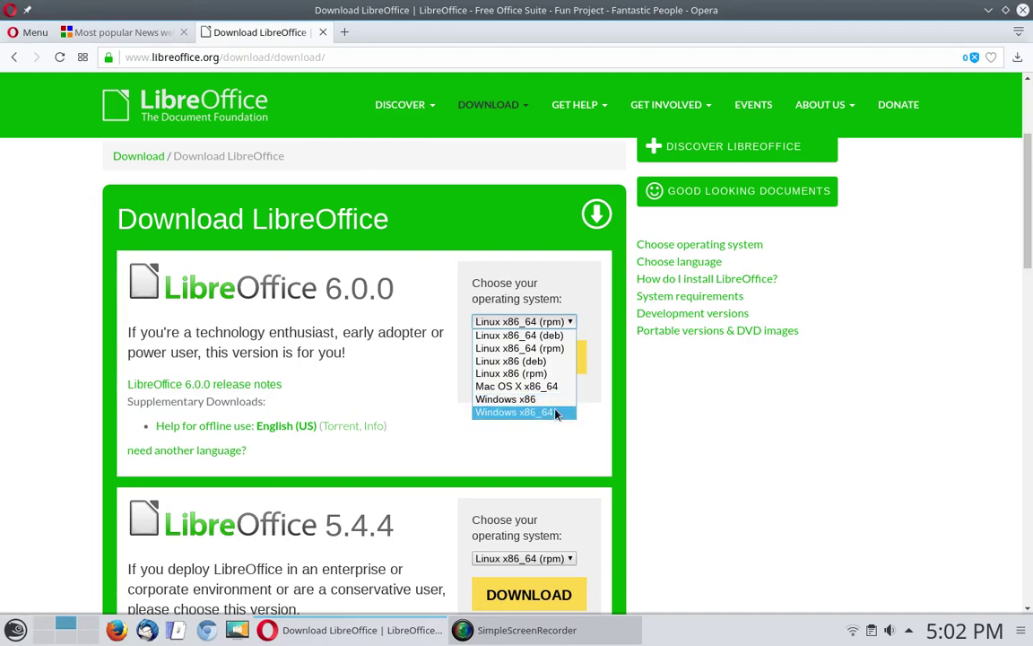
left_click(555, 353)
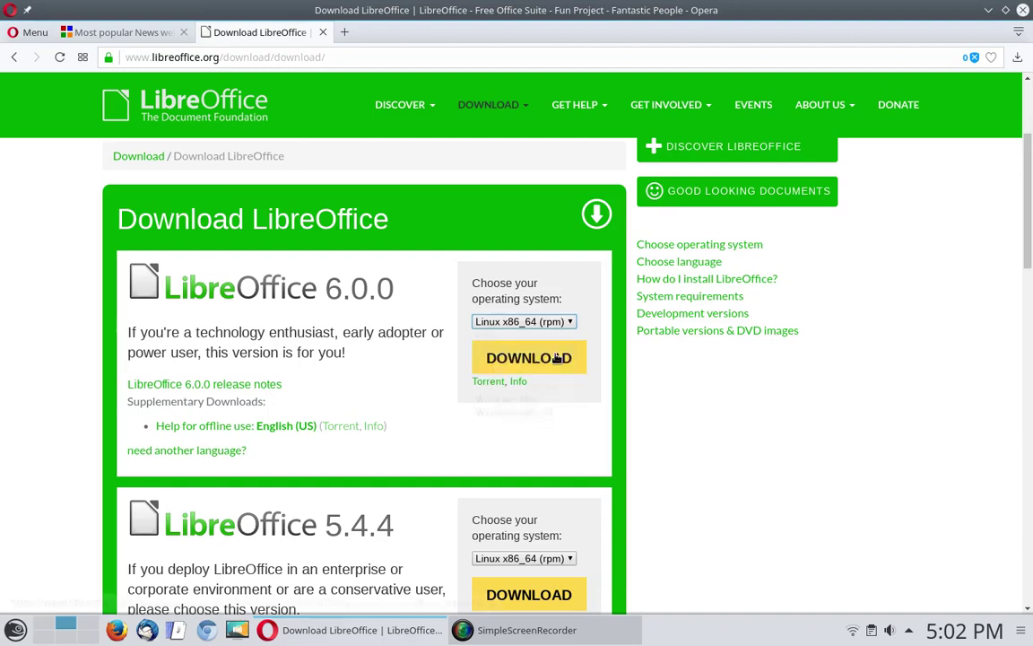
left_click(556, 358)
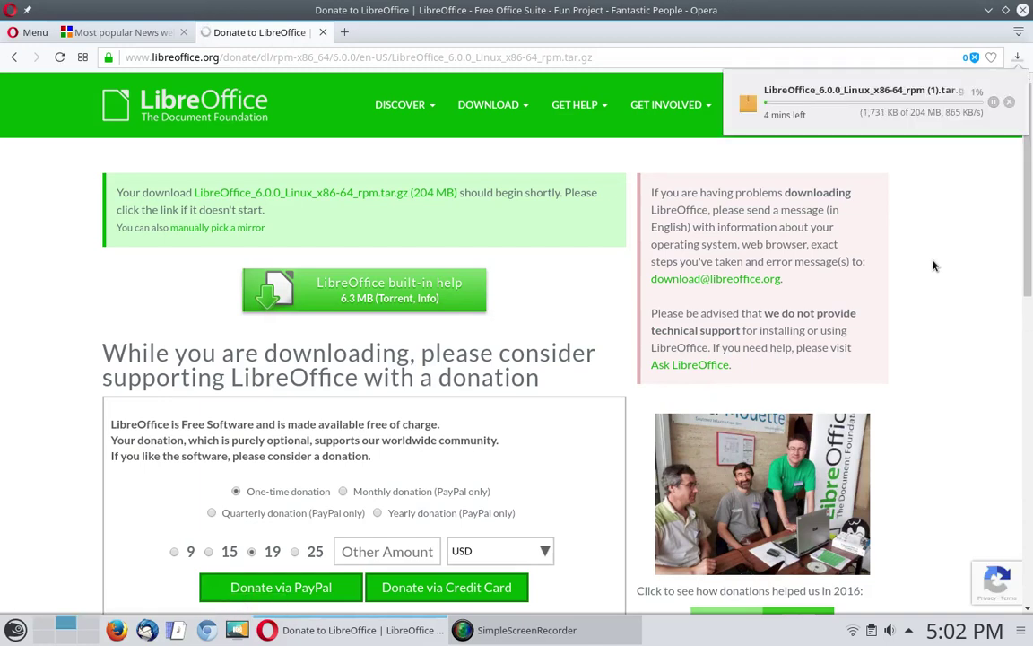
Cancel the running LibreOffice download and close the browser
left_click(1009, 105)
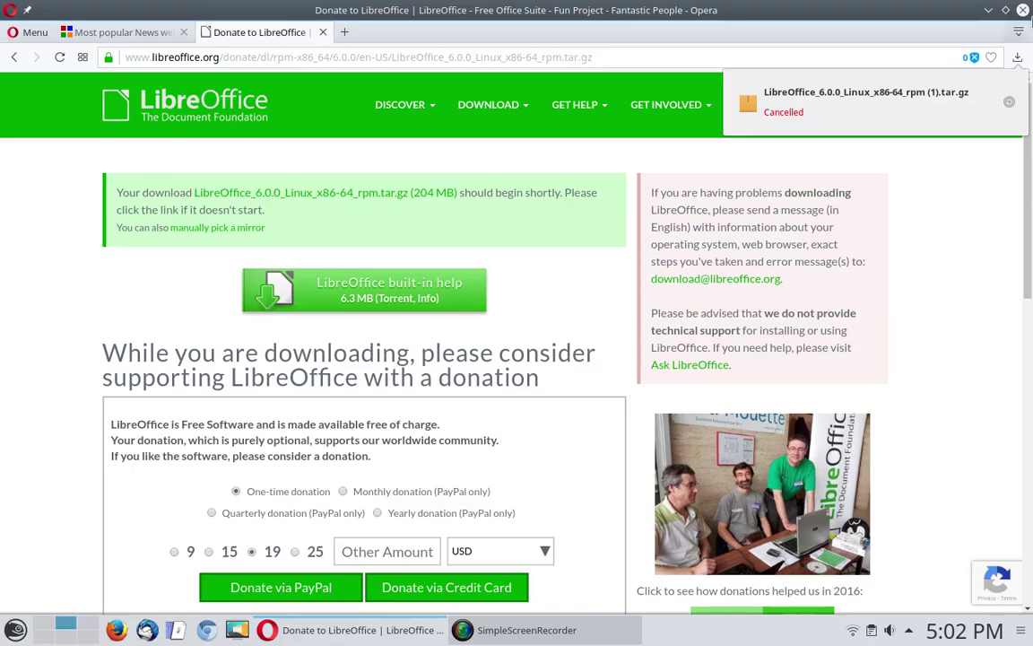
left_click(1024, 11)
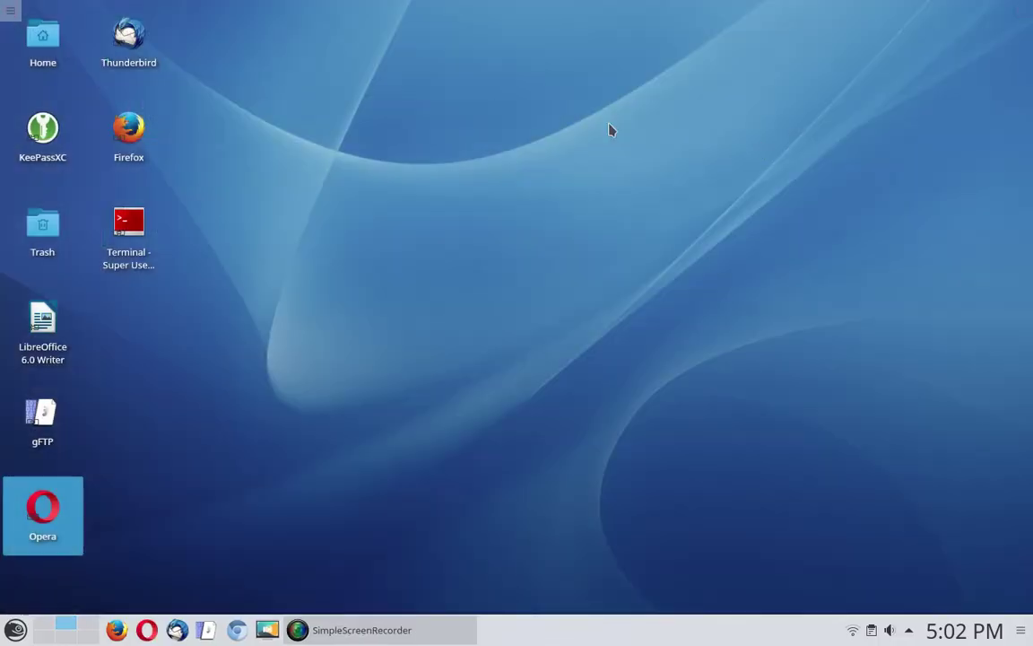
Open the Home folder in the file manager's Super User Mode, authorising it with the root password
left_click(61, 52)
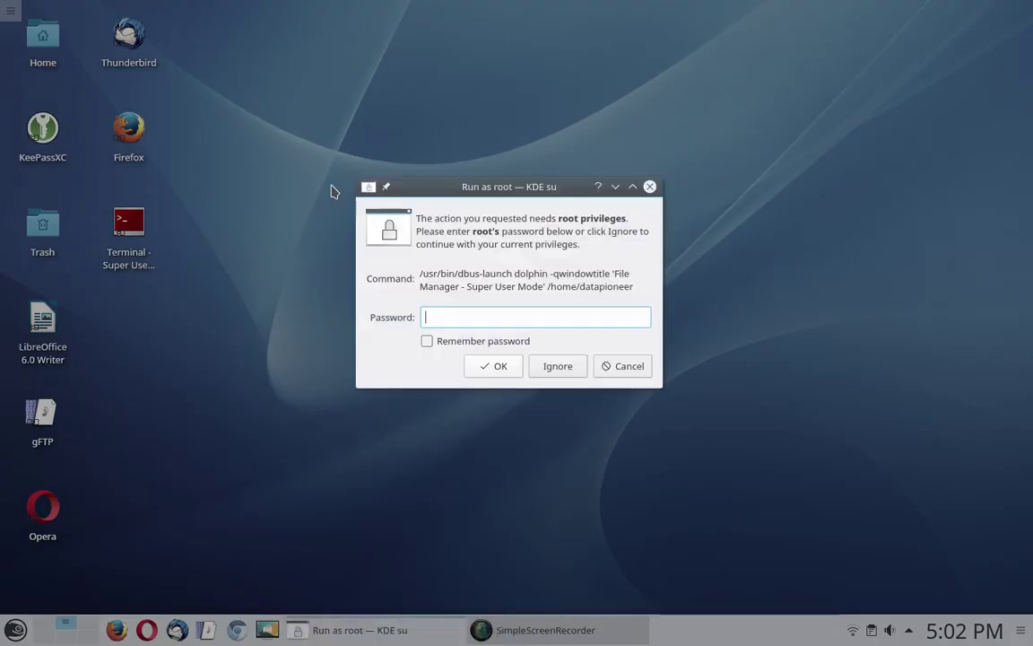
type("••••••••••")
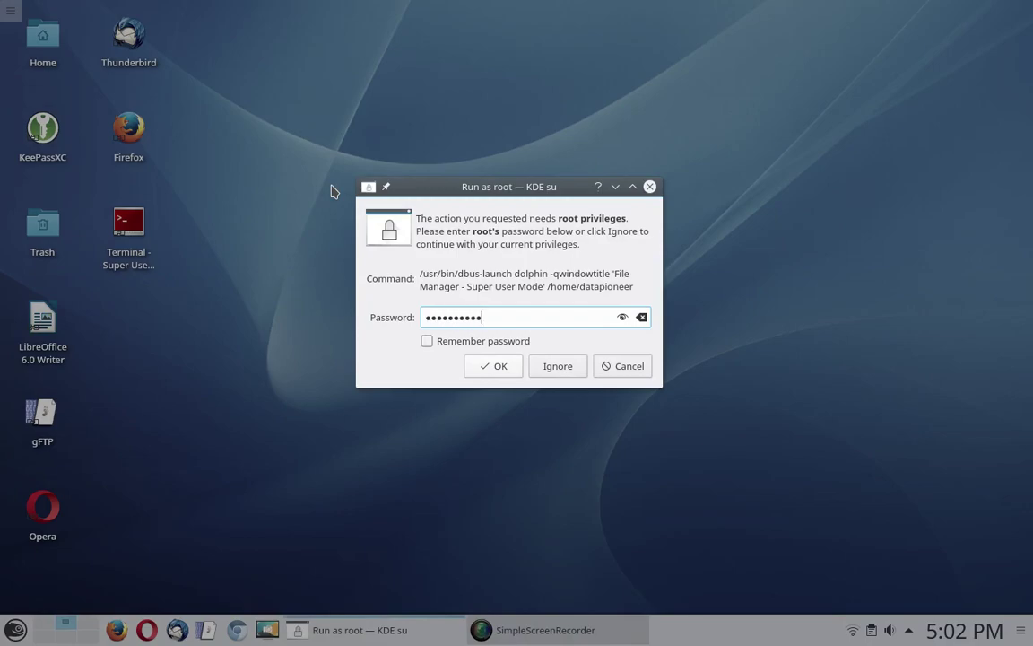
key("Return")
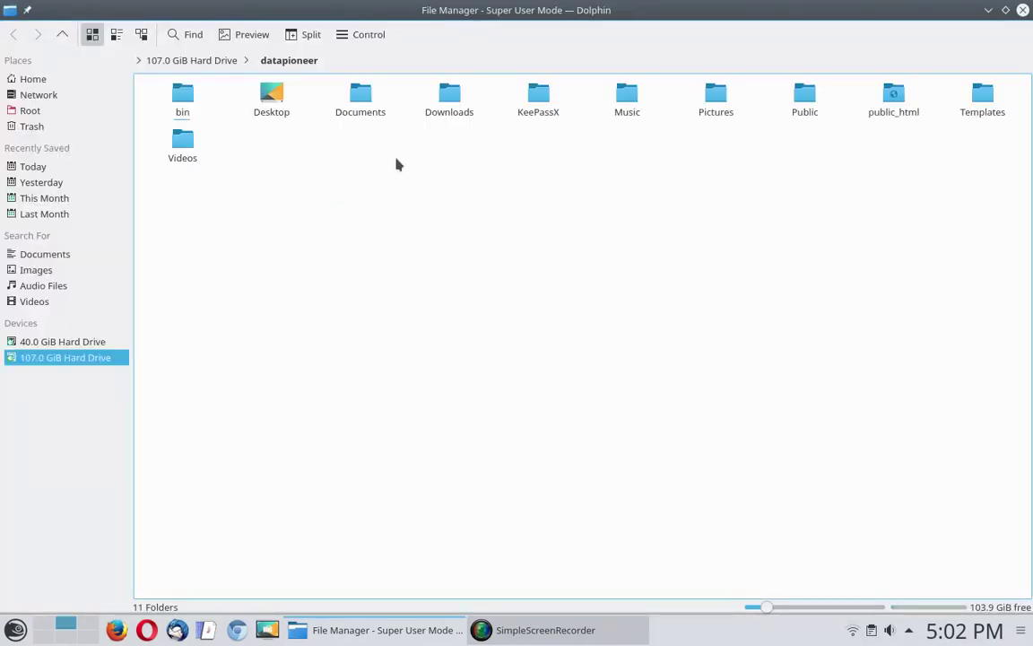
Go to the Downloads folder and open LibreOffice_6.0.0_Linux_x86-64_rpm.tar.gz with Ark
left_click(446, 119)
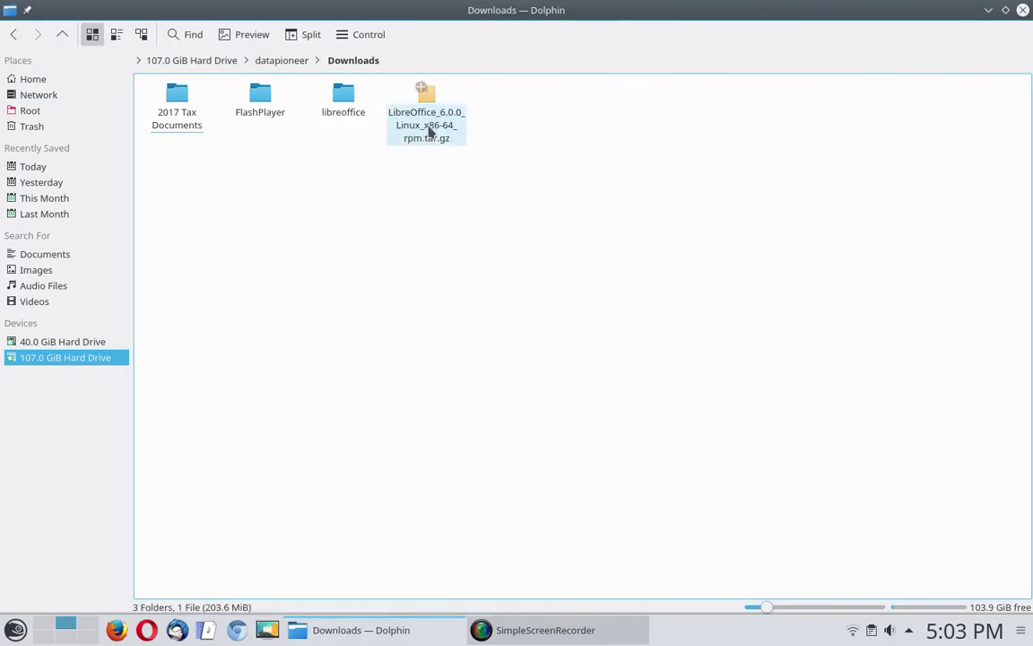
left_click(339, 114)
right_click(413, 126)
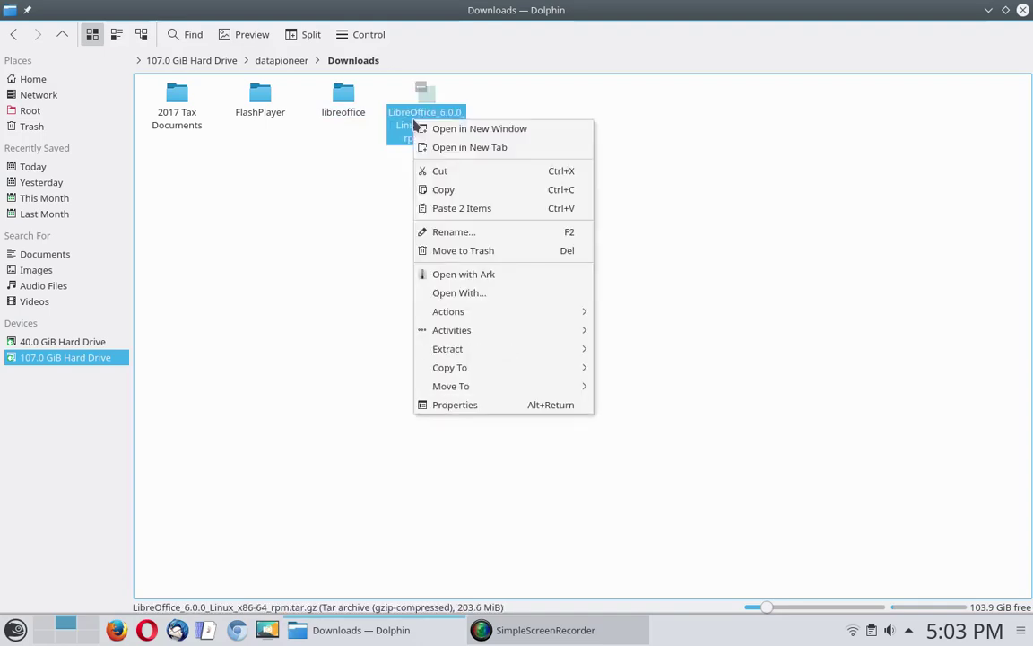
left_click(447, 274)
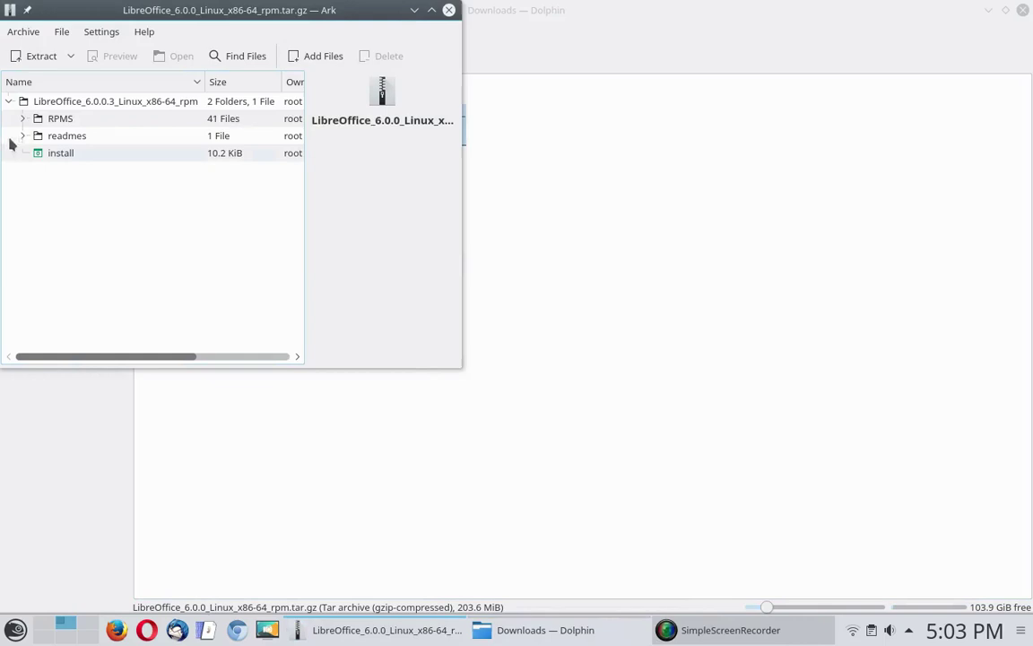
Extract the whole archive into the Downloads folder with paths preserved, and close Ark
left_click(39, 56)
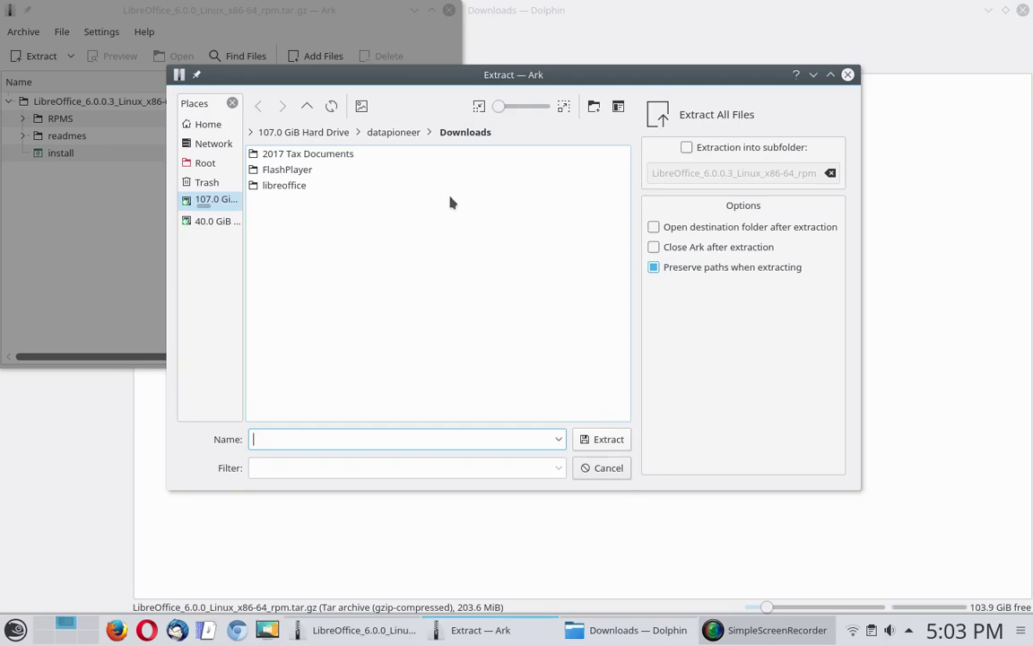
left_click(605, 443)
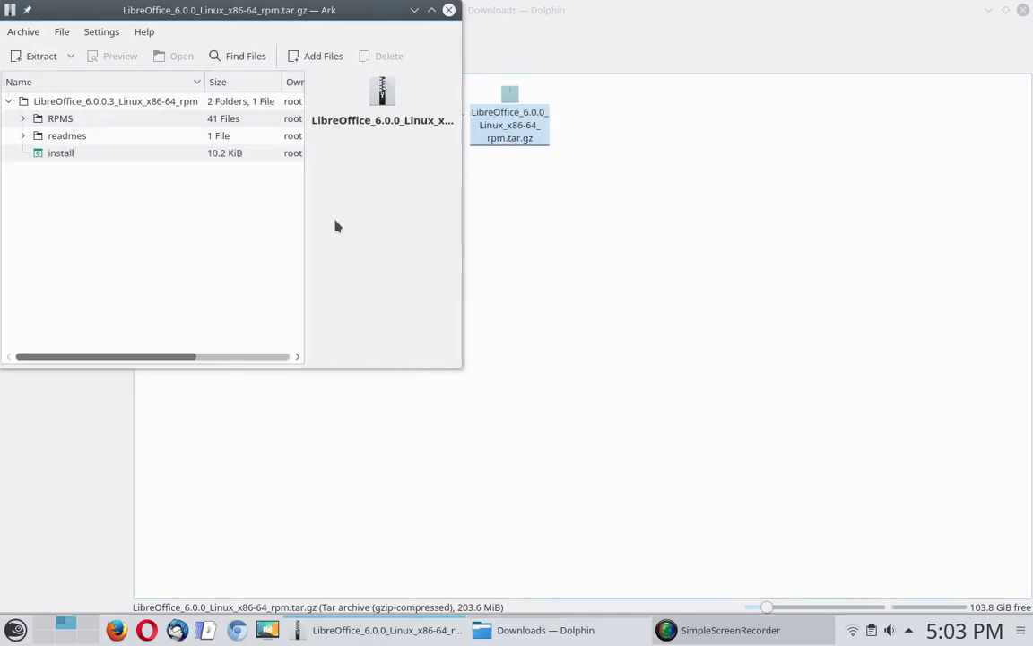
left_click(449, 11)
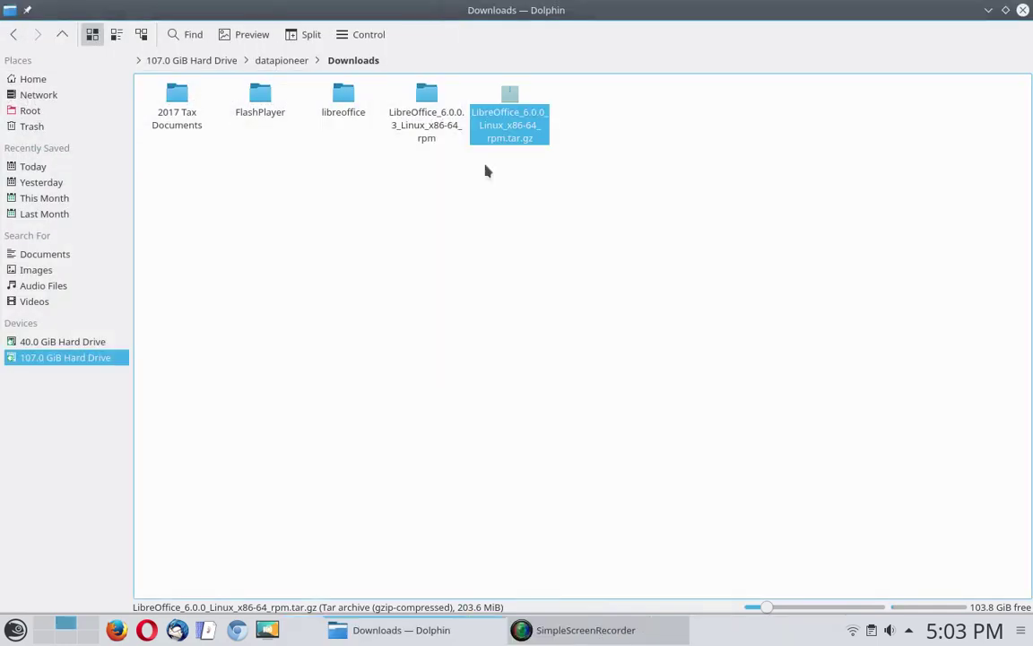
left_click(508, 266)
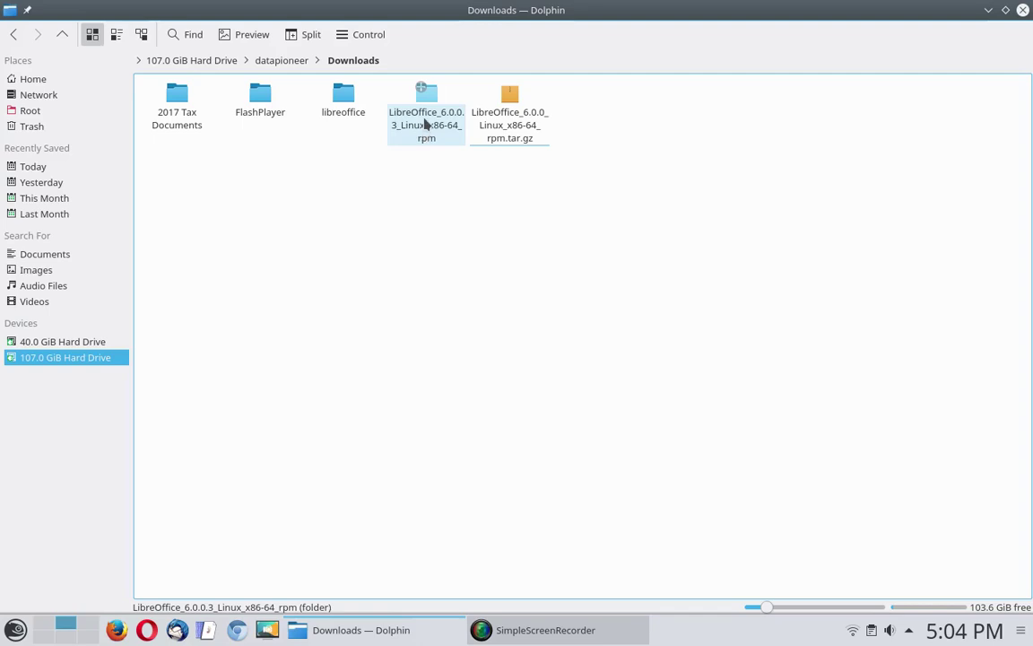
Open the extracted LibreOffice_6.0.0.3_Linux_x86-64_rpm folder with Dolphin and go into its RPMS subfolder
right_click(427, 124)
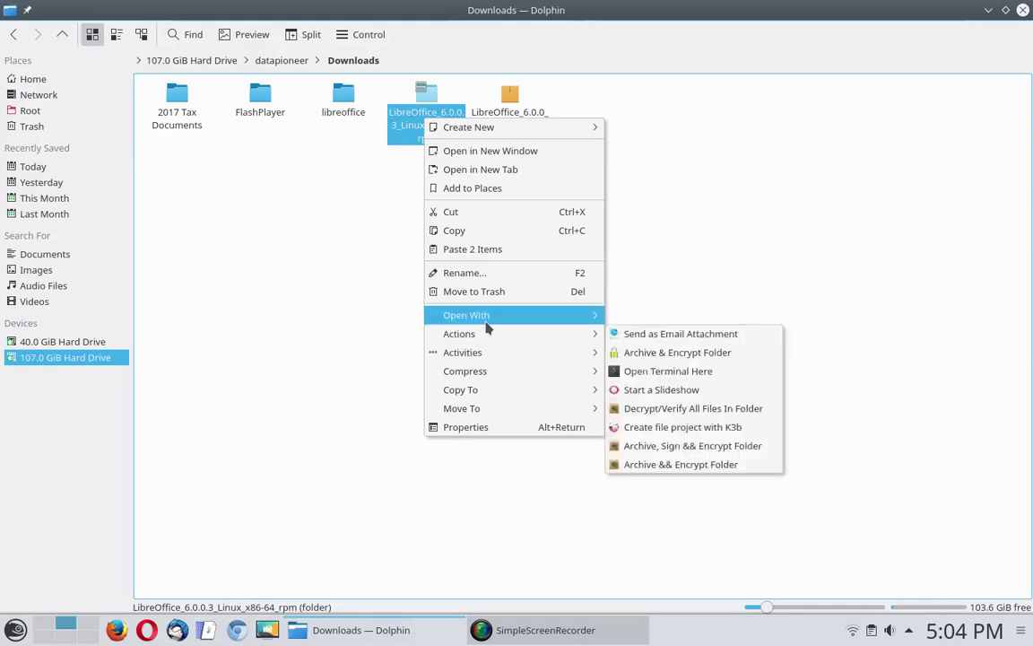
mouse_move(486, 326)
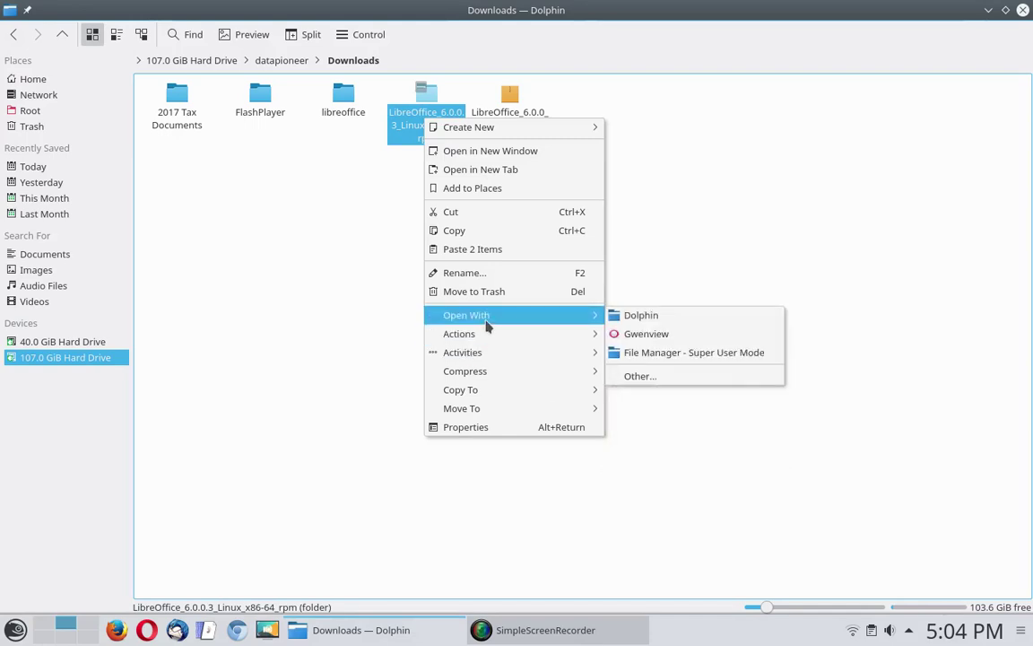
left_click(614, 316)
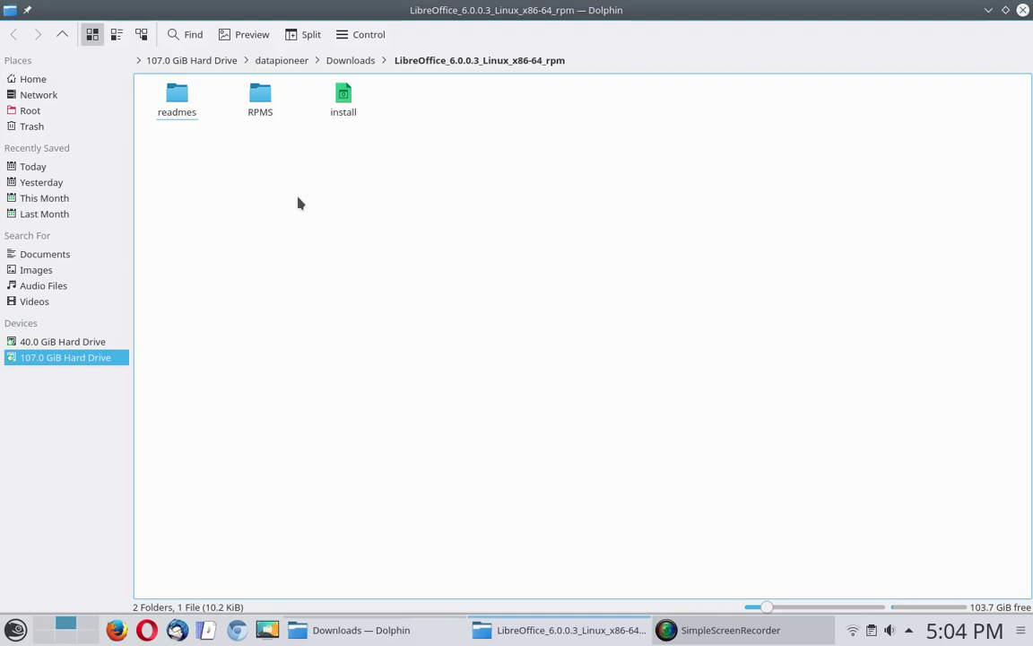
left_click(256, 106)
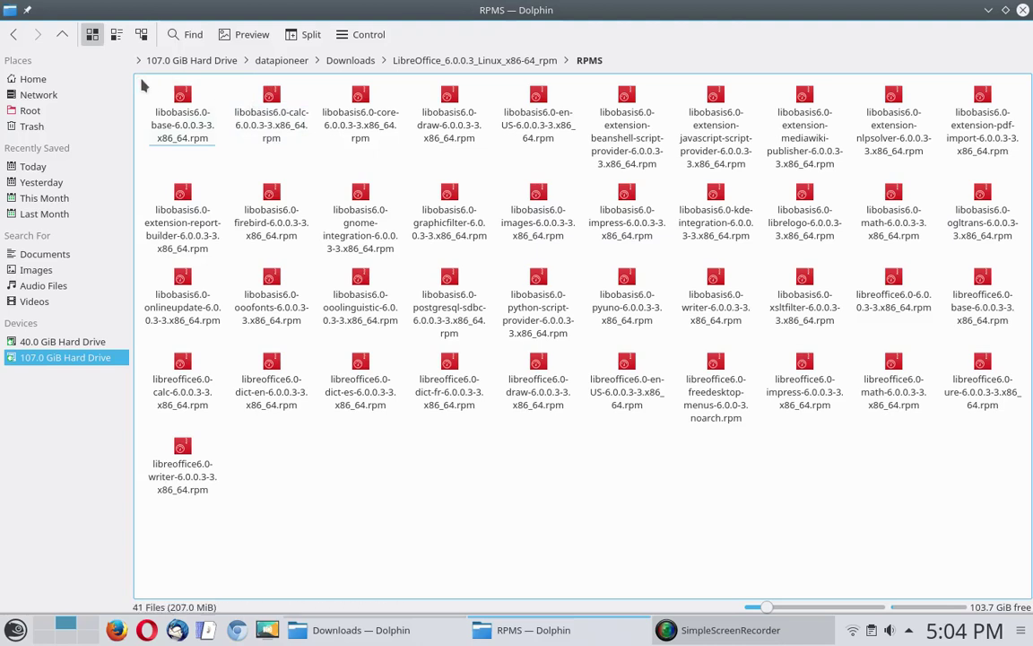
left_click_drag(141, 82, 1022, 438)
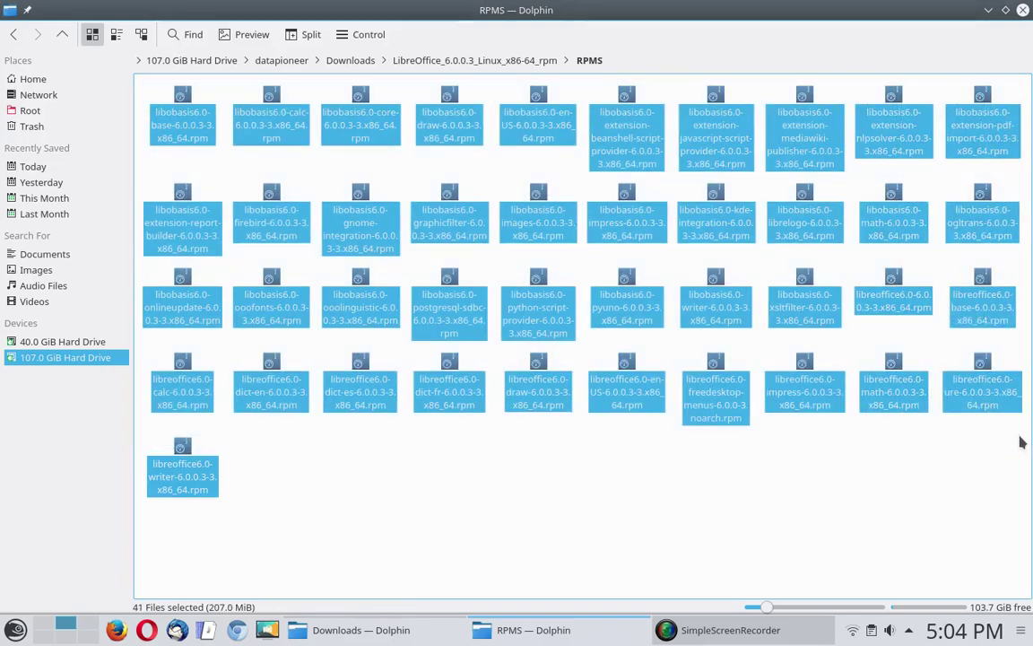
right_click(951, 348)
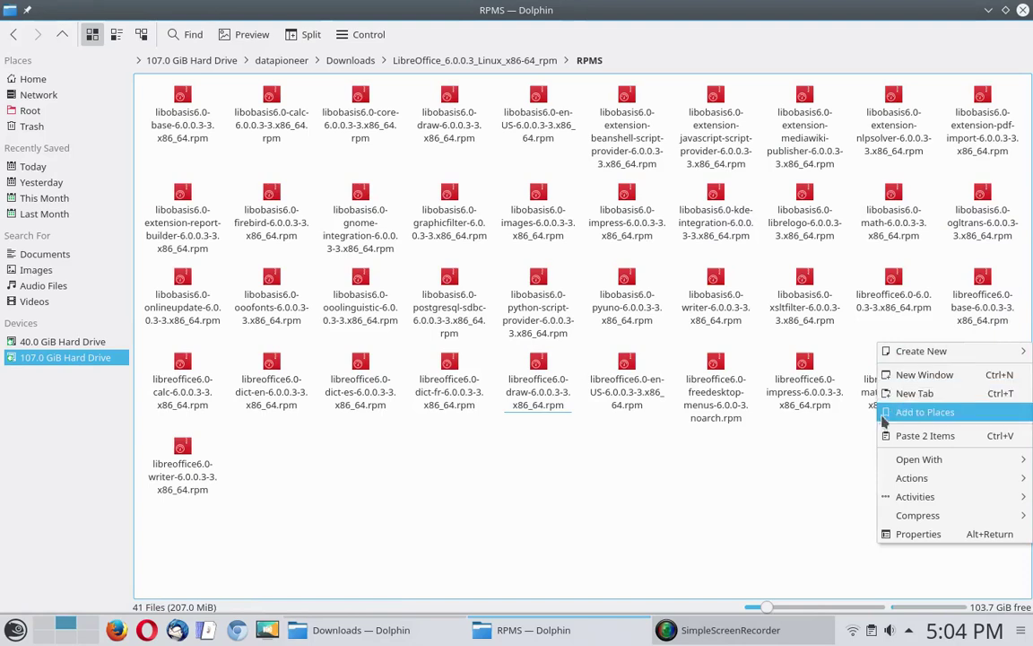
left_click(570, 477)
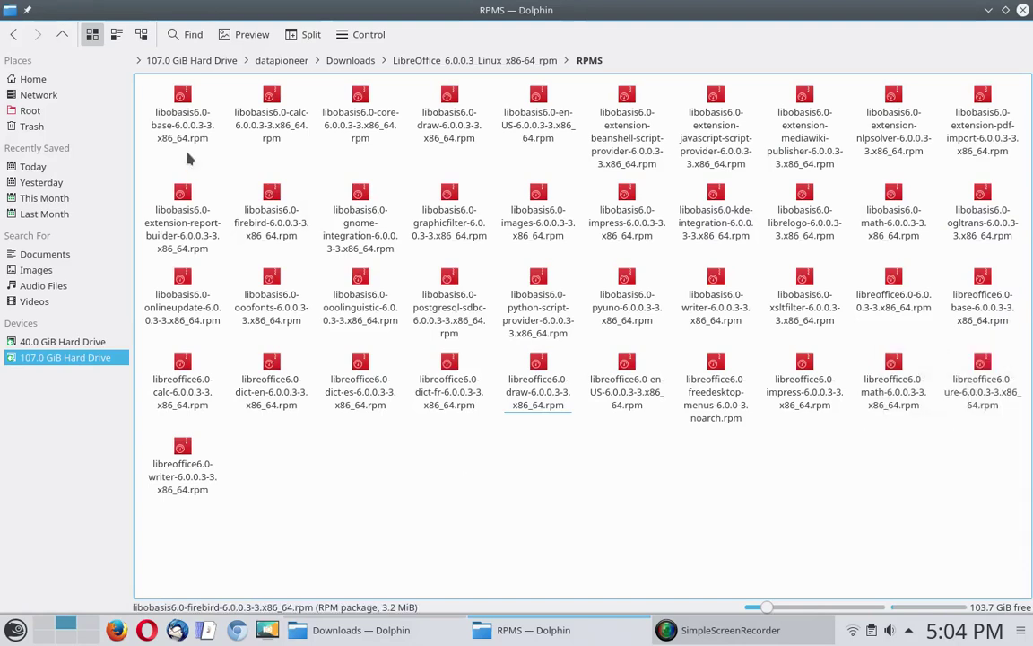
Copy all the RPM packages in the RPMS folder to the clipboard, and clear the selection
left_click_drag(136, 77, 1027, 495)
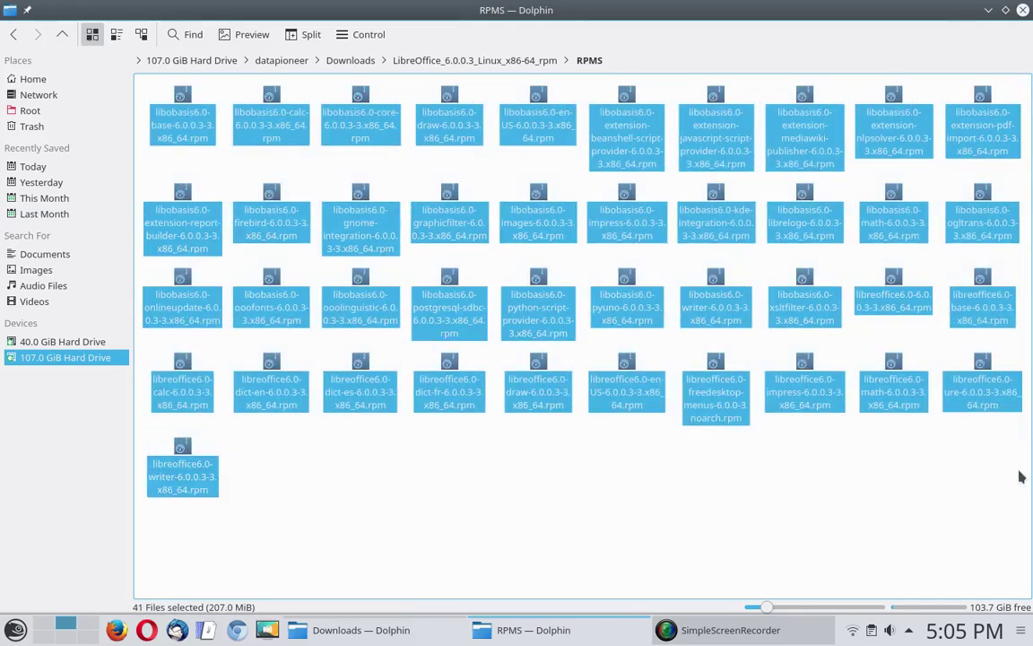
right_click(982, 401)
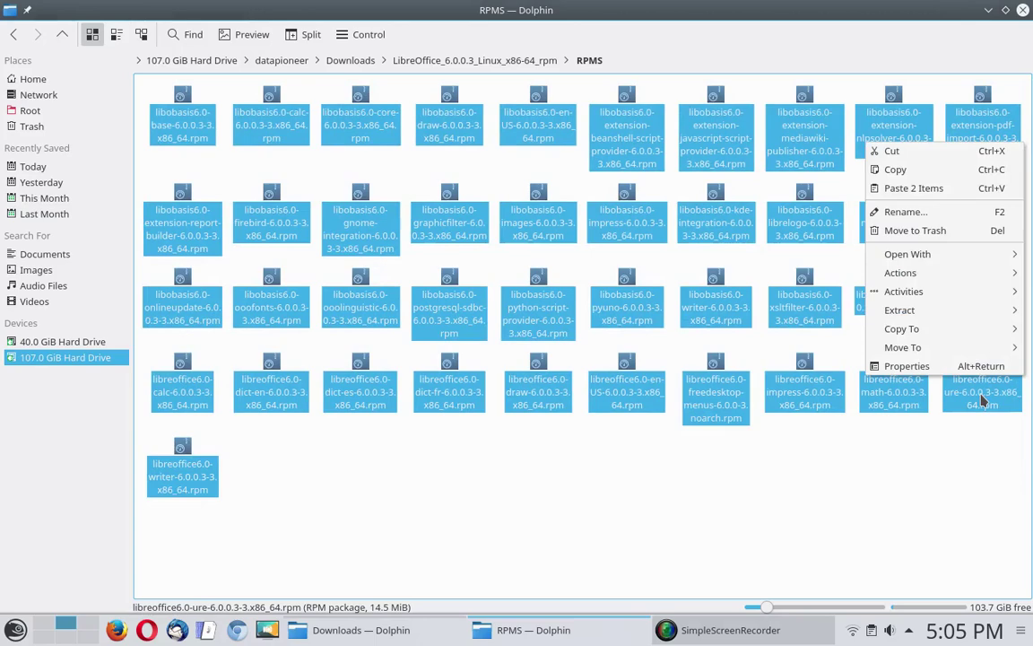
left_click(931, 170)
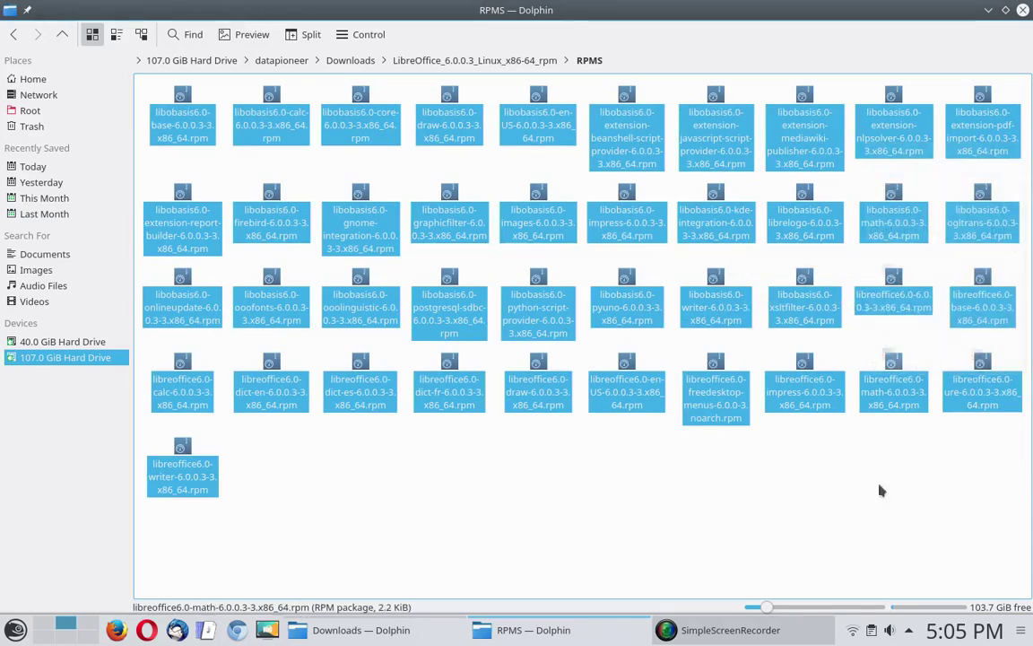
left_click(879, 516)
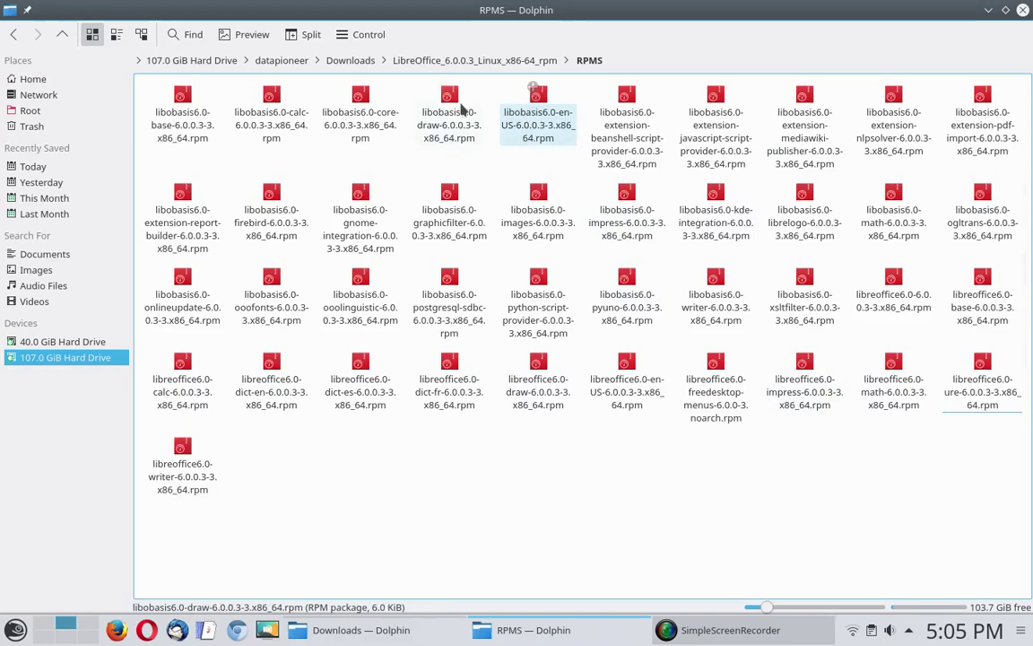
Go back up to the Downloads folder and view the contents of its libreoffice folder
left_click(418, 61)
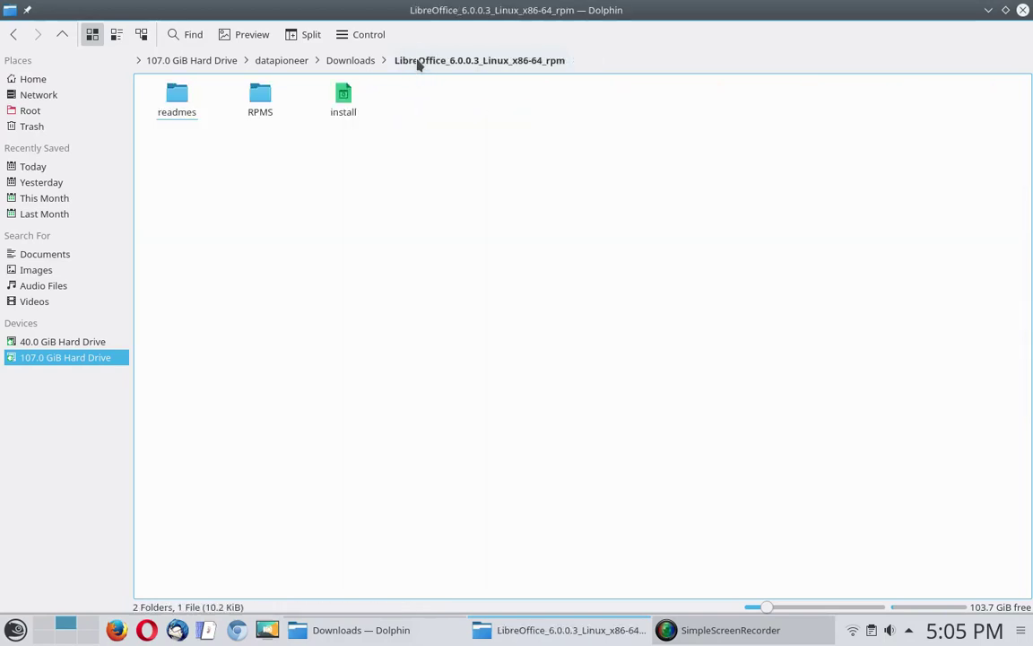
left_click(361, 65)
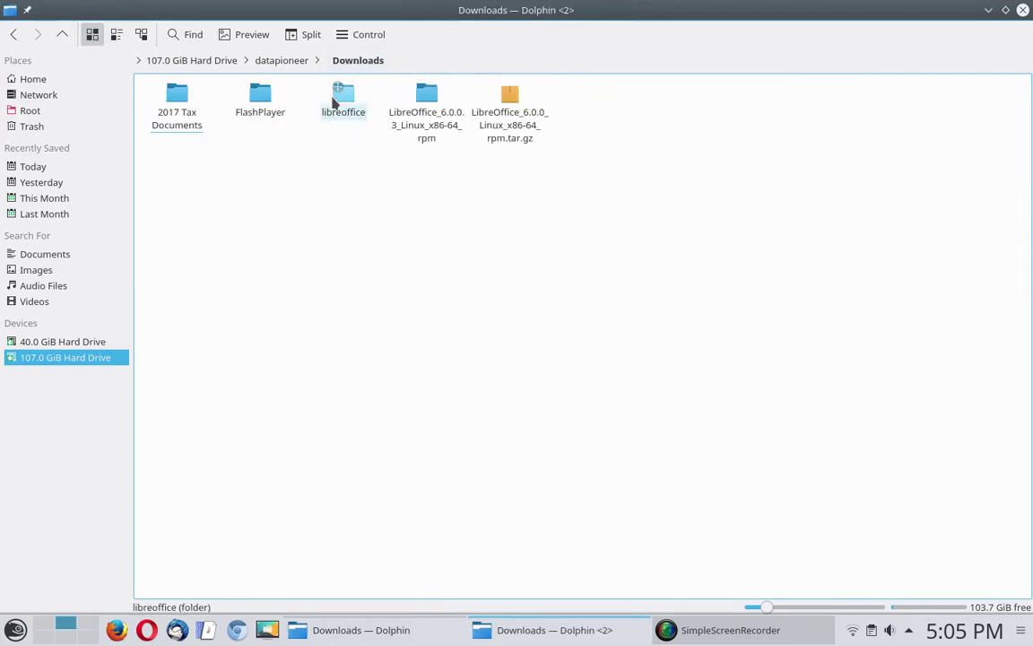
left_click(334, 103)
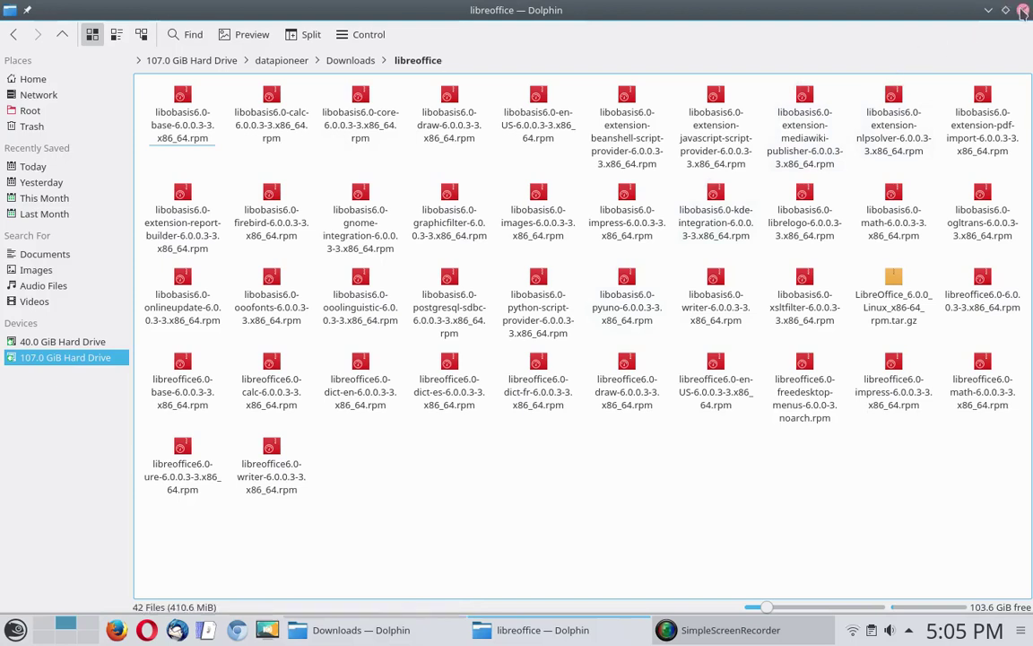
Close both file manager windows and open a Super User Mode terminal, authorising it with the root password
left_click(1023, 11)
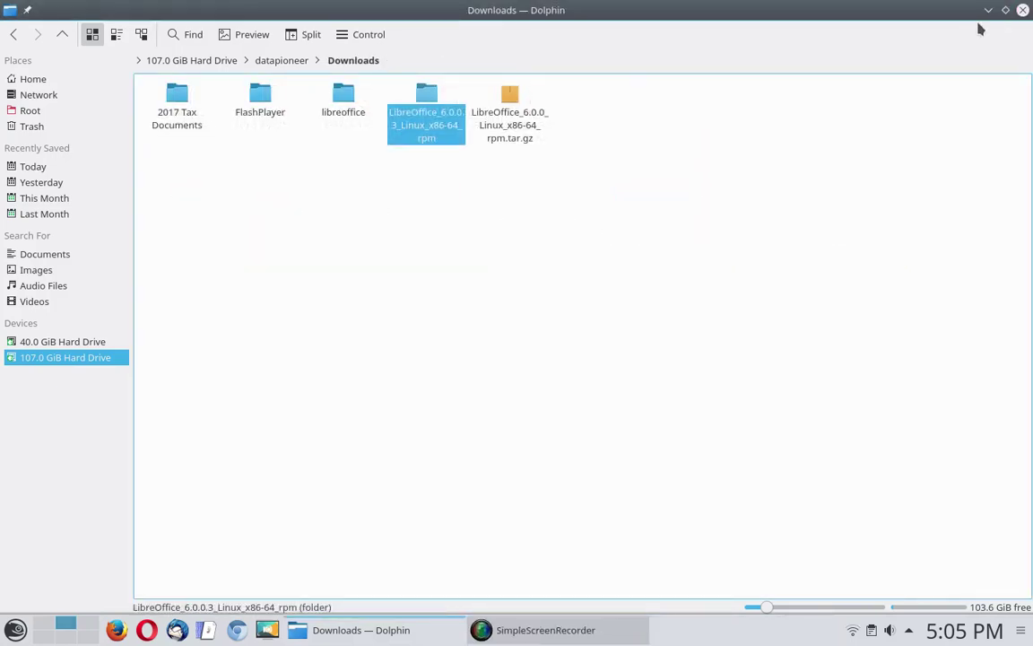
left_click(1023, 11)
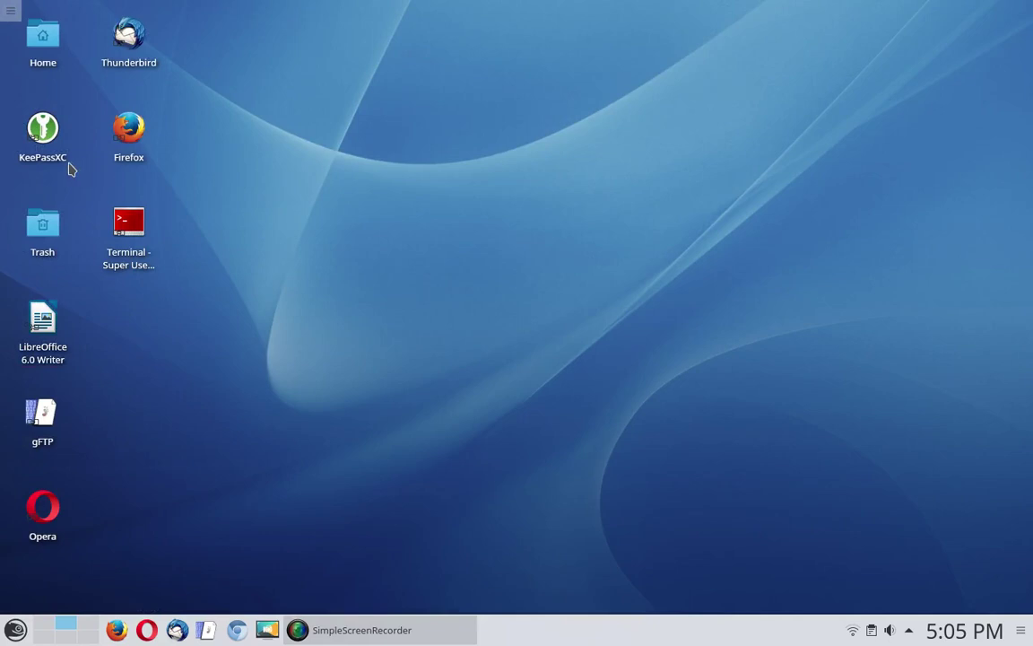
left_click(135, 254)
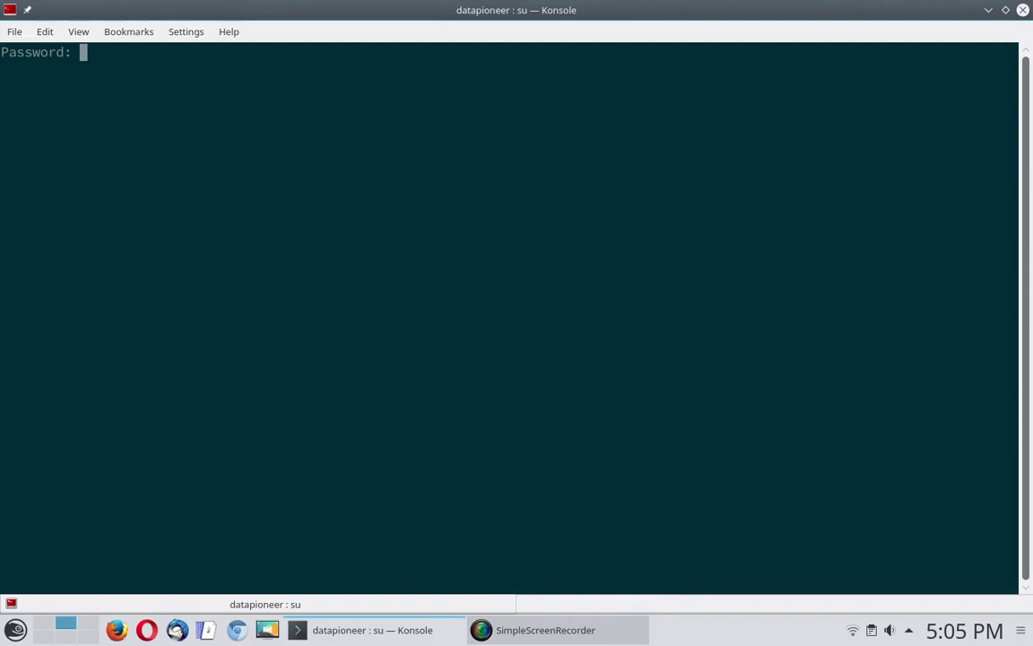
key("Return")
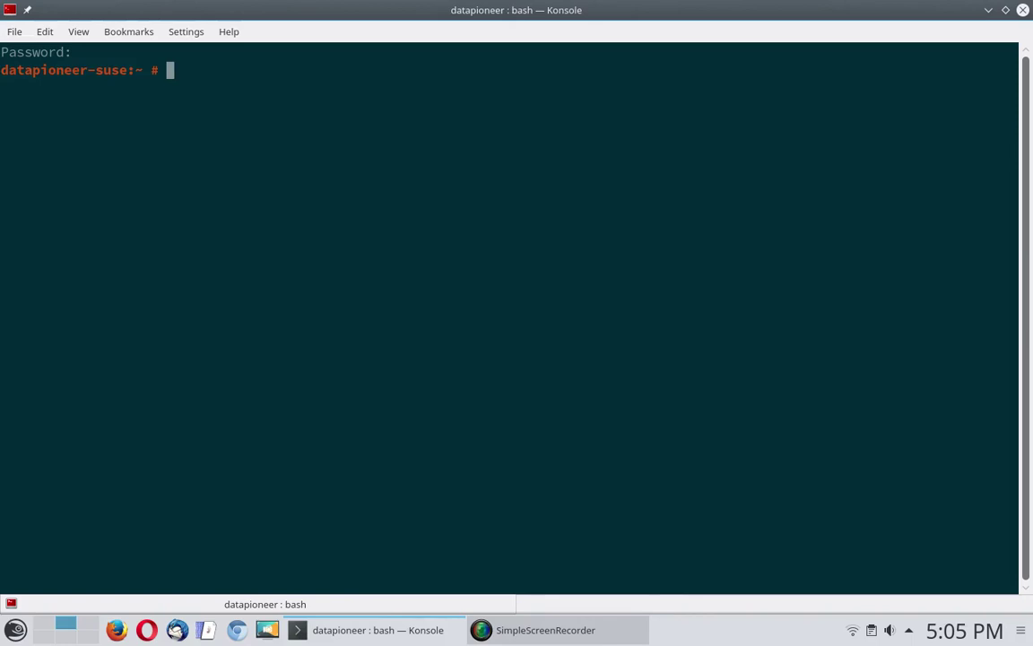
Change to the Downloads directory in the user's home folder and list its contents with ls -lh
type("cd /home/data")
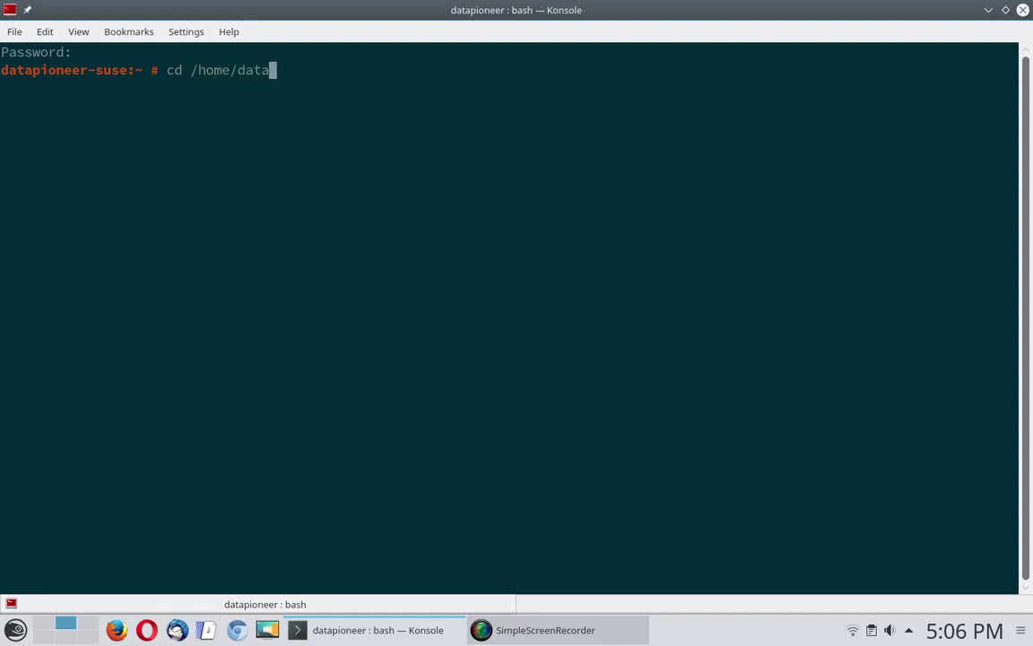
type("pioneer/")
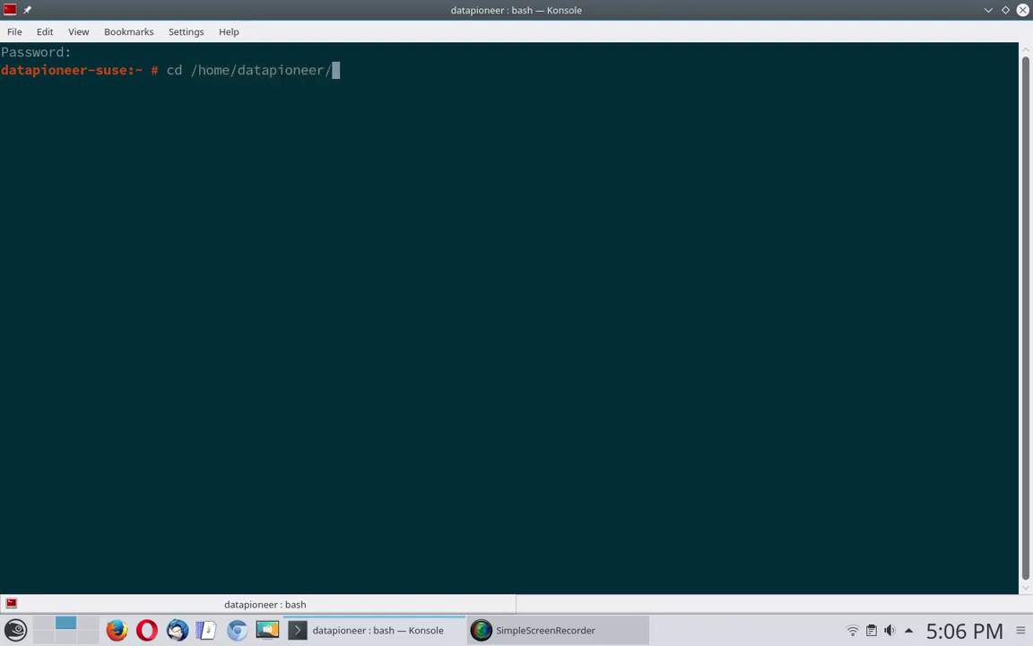
type("Download")
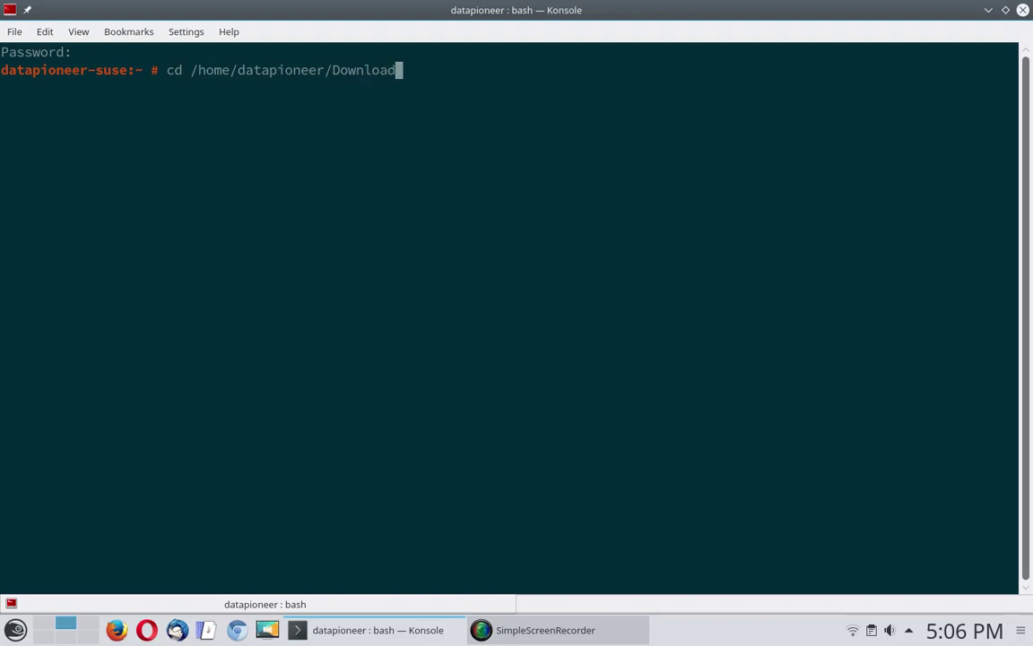
type("s")
key("Return")
type("ls ")
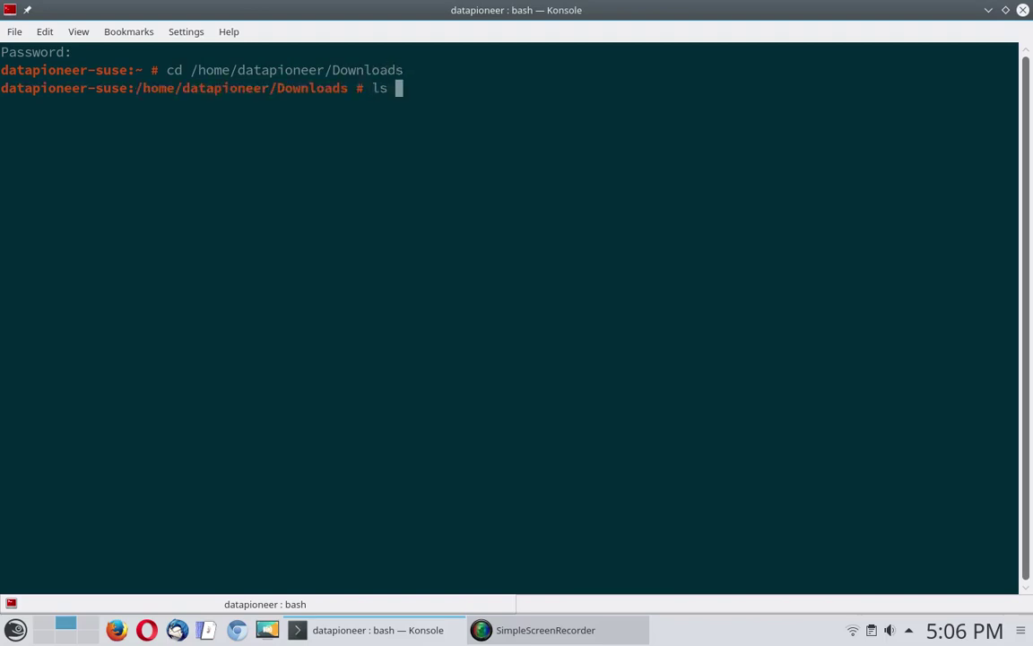
type("-lh")
key("Return")
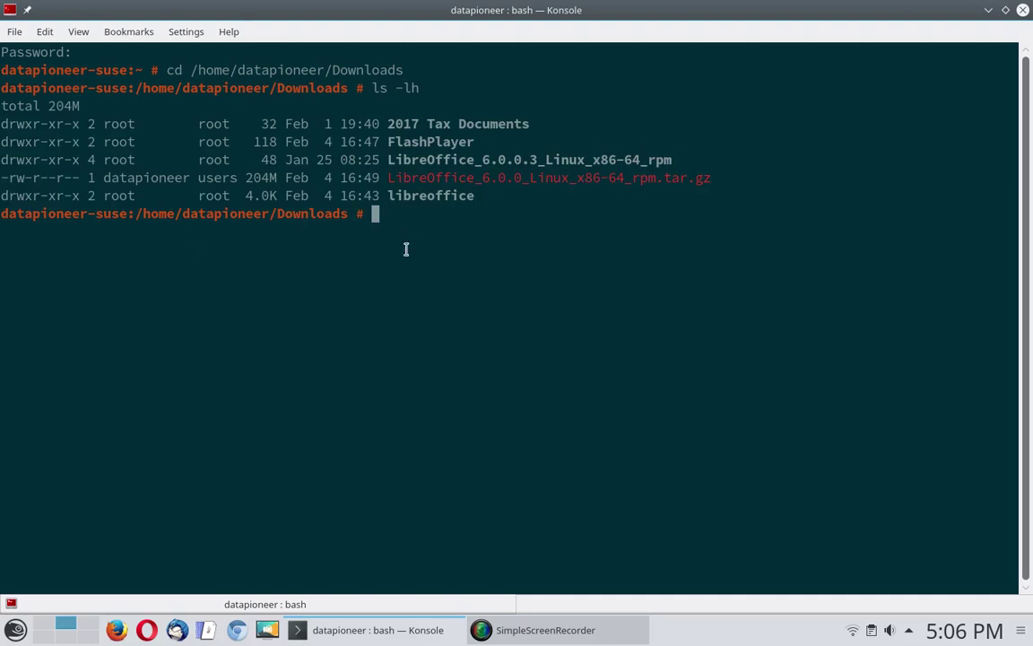
Change to the libreoffice directory and list its RPM files with ls -lh, clearing the terminal when done
type("cd libreoffice")
key("Return")
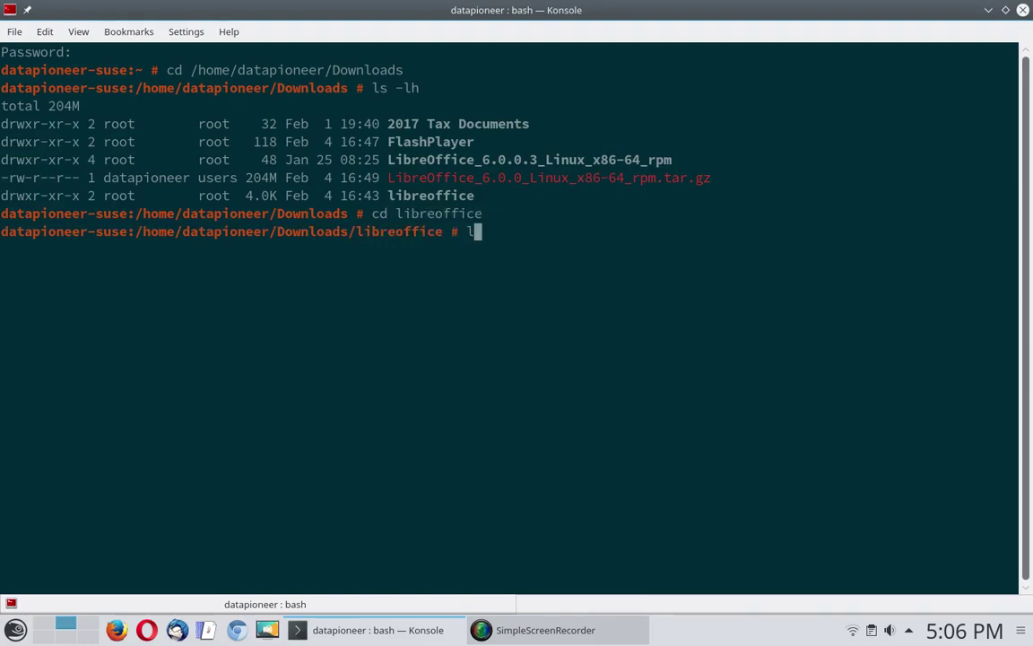
type("ls -lh")
key("Return")
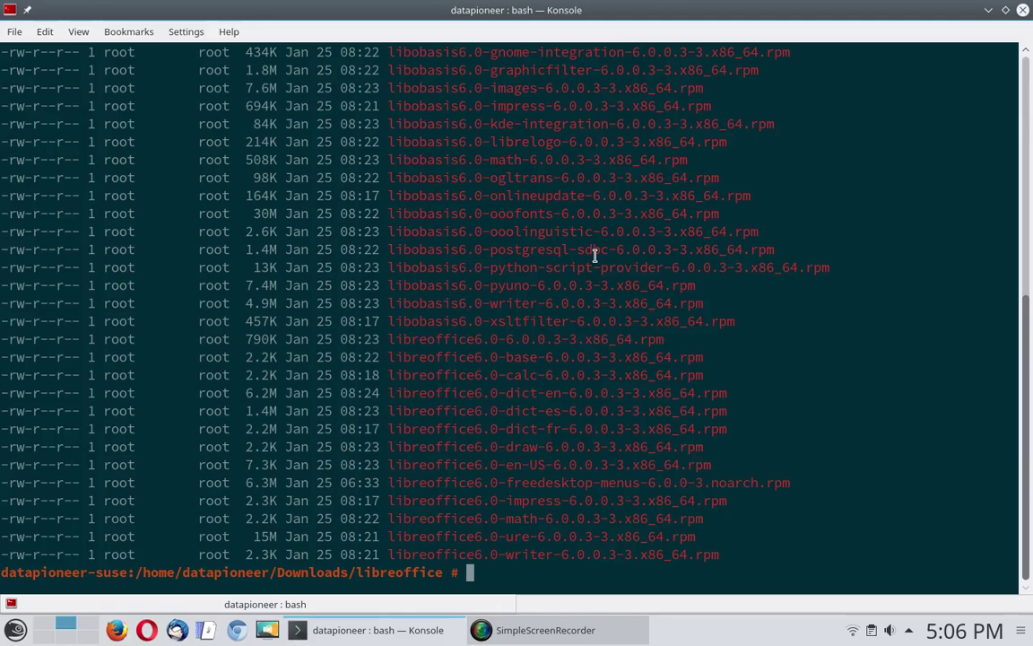
type("clear")
key("Return")
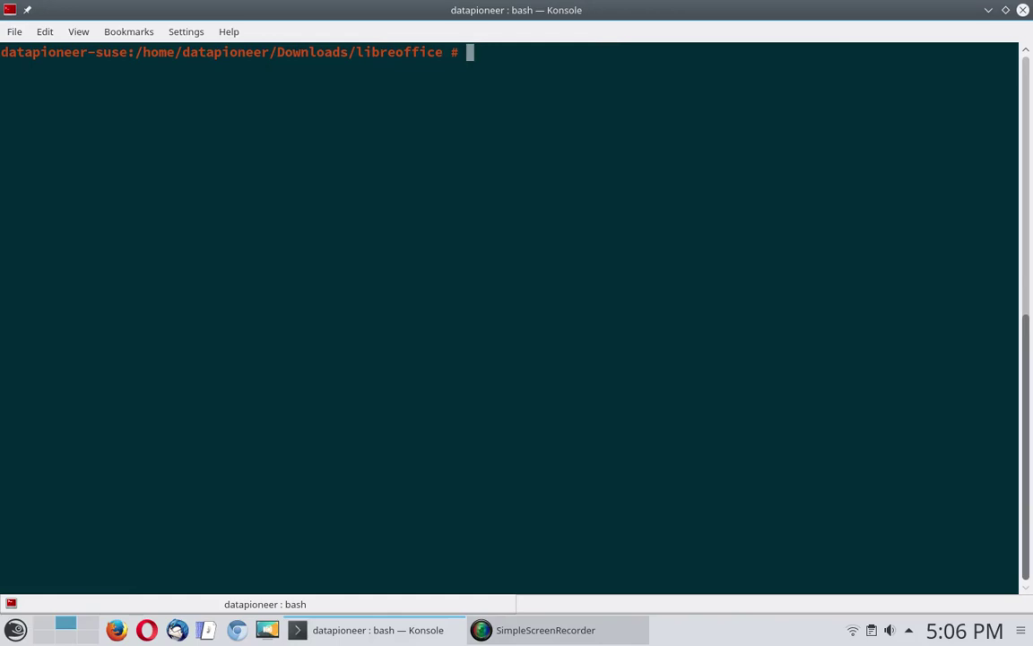
Enter the install command sudo rpm -i *.rpm at the prompt, and erase it without running it
type("sudo rpm -i ")
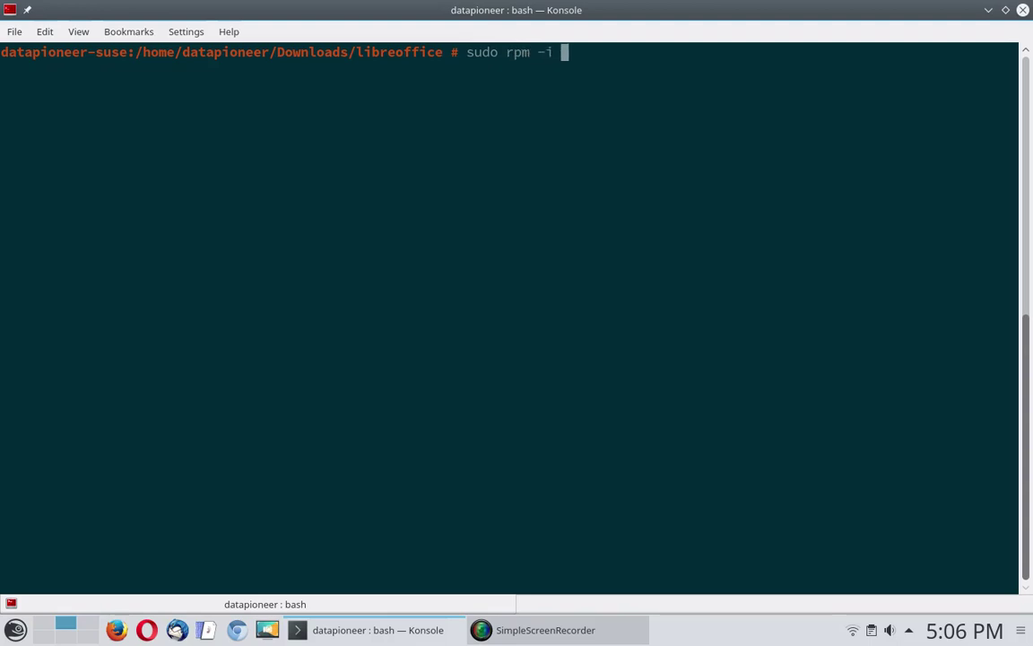
type("*.rpm")
key("BackSpace")
key("BackSpace")
key("BackSpace")
key("BackSpace")
key("BackSpace")
key("BackSpace")
key("BackSpace")
key("BackSpace")
key("BackSpace")
key("BackSpace")
key("BackSpace")
key("BackSpace")
key("BackSpace")
key("BackSpace")
key("BackSpace")
key("BackSpace")
key("BackSpace")
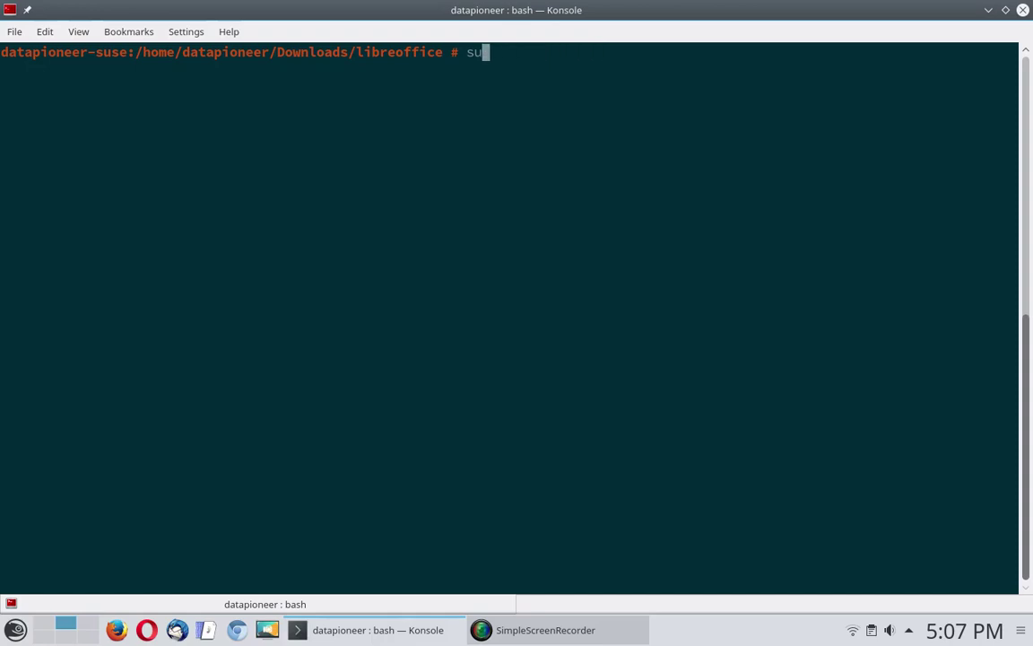
Exit the root terminal and launch LibreOffice from the recent applications, maximizing its Start Center window
key("ctrl+d")
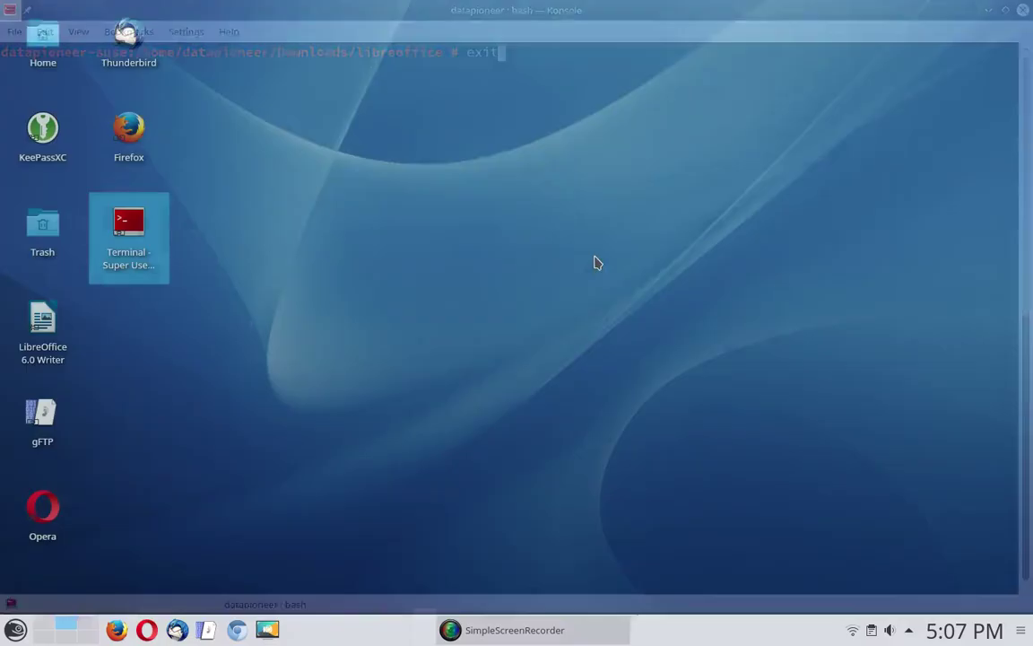
left_click(538, 269)
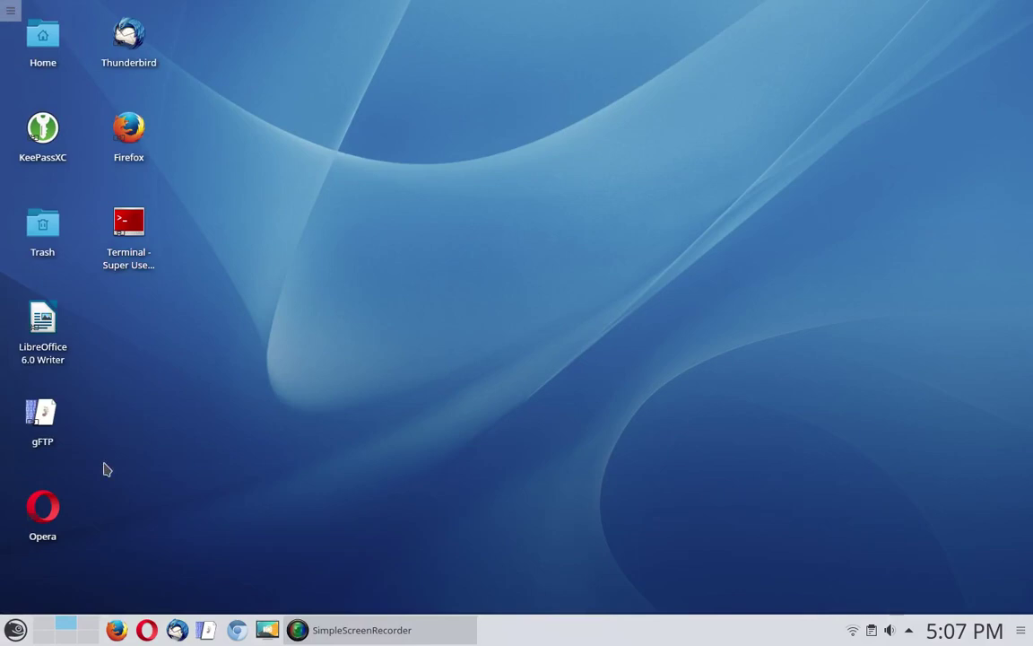
left_click(15, 630)
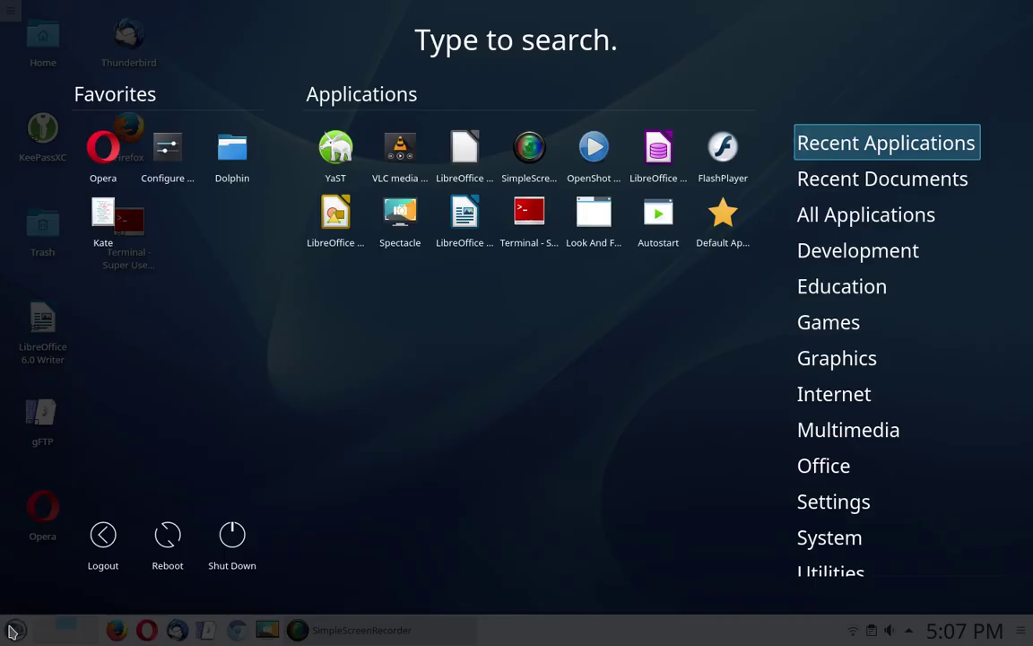
left_click(465, 155)
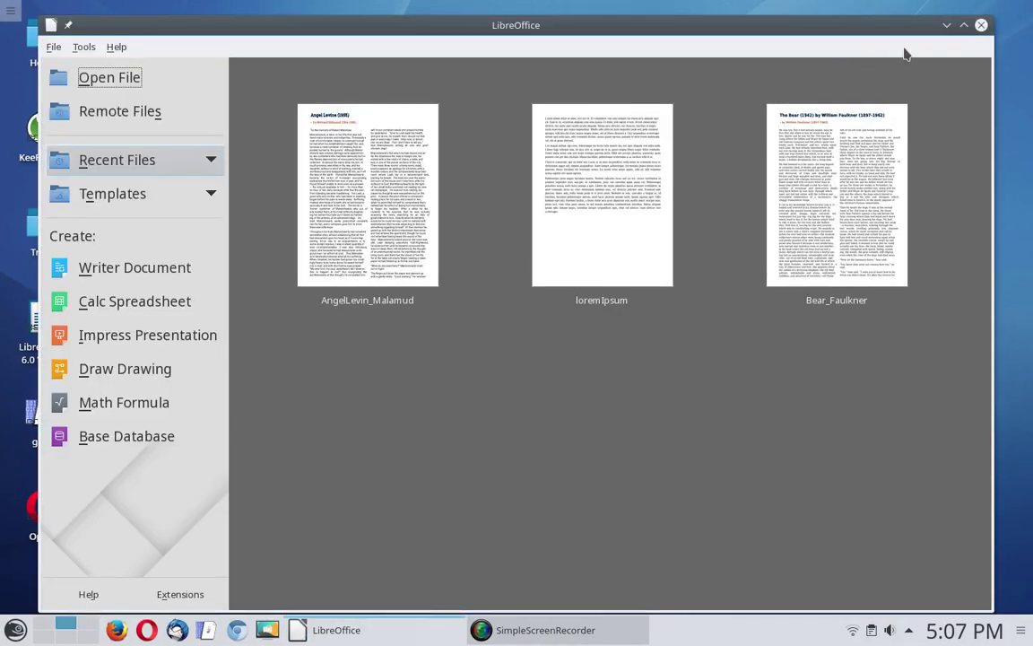
left_click(964, 26)
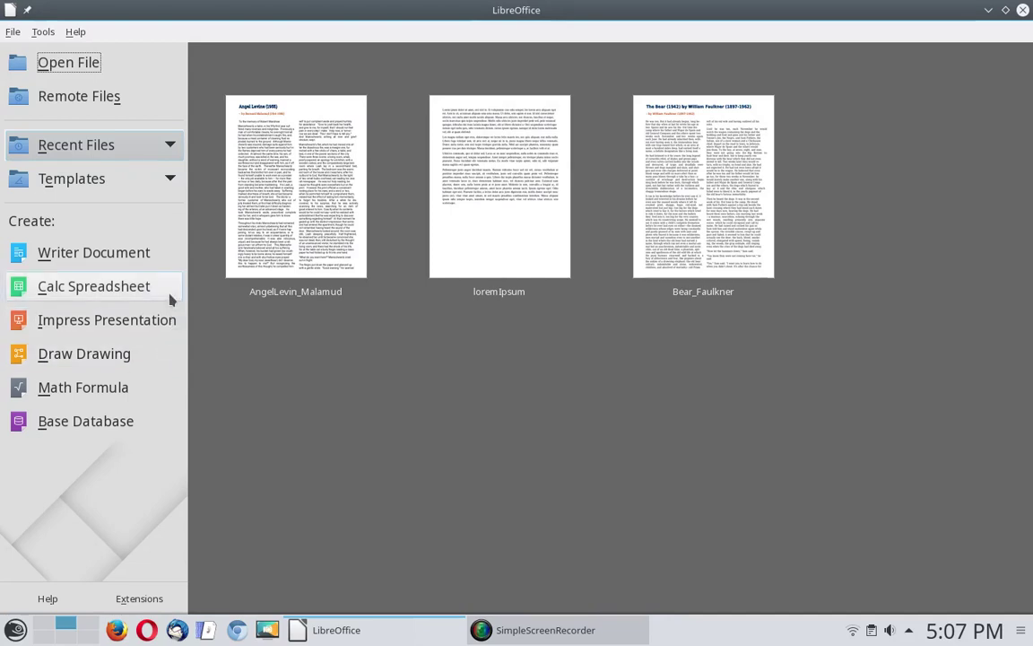
Create a blank Writer document, check the version in About LibreOffice, and close Writer
left_click(112, 258)
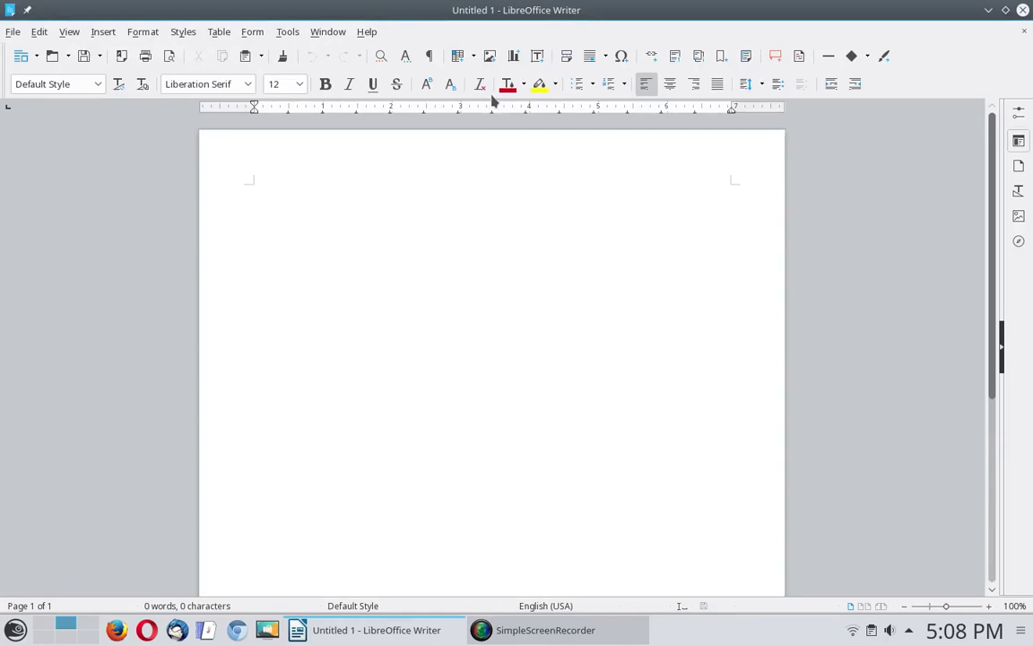
left_click(377, 38)
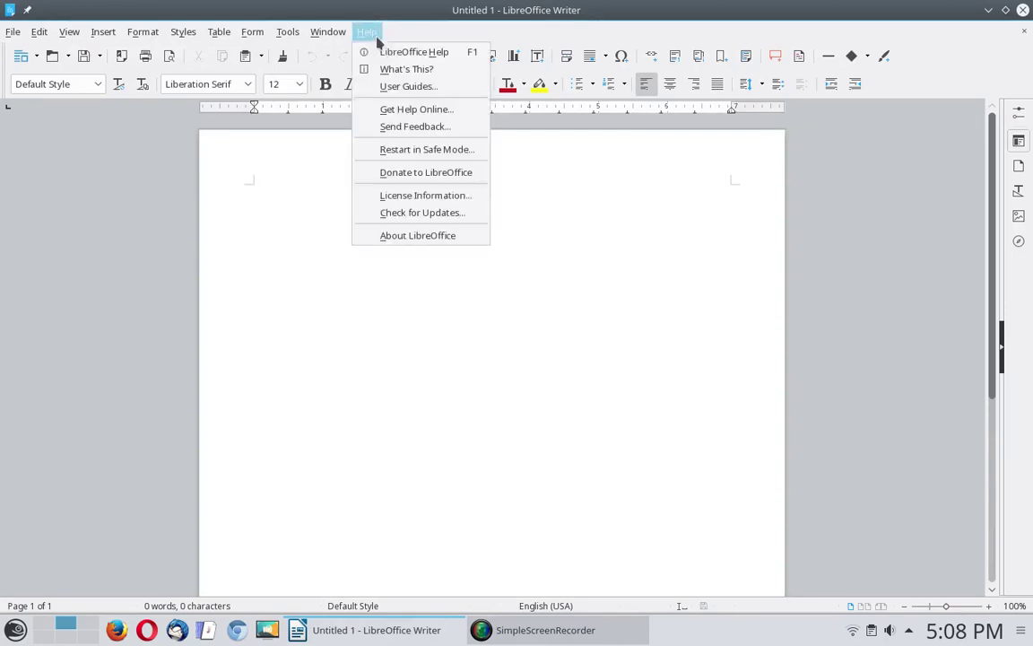
left_click(453, 236)
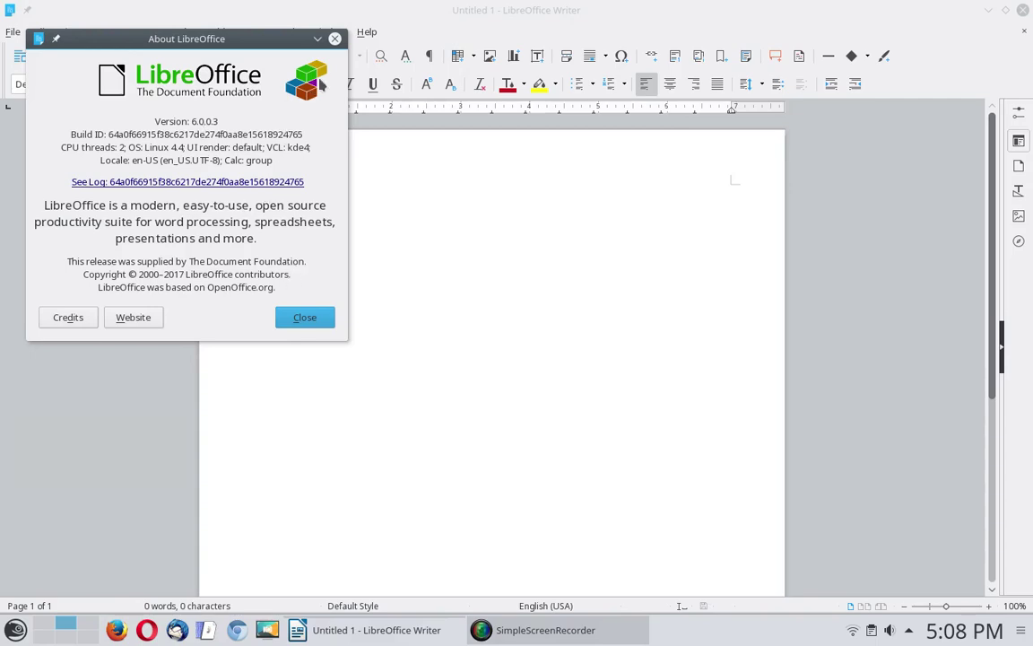
left_click(335, 40)
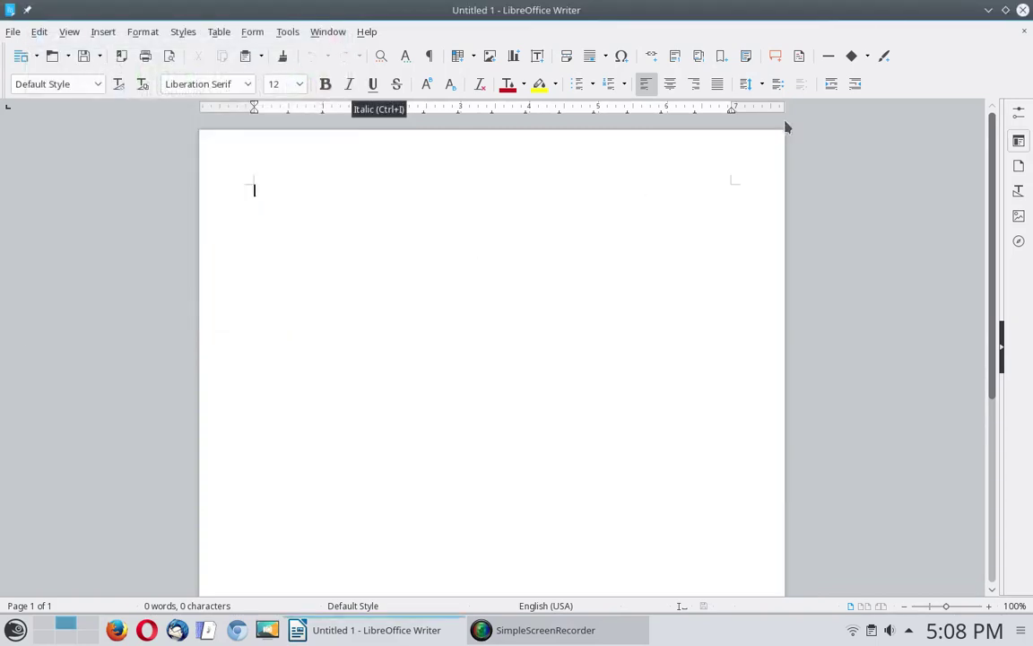
left_click(1024, 12)
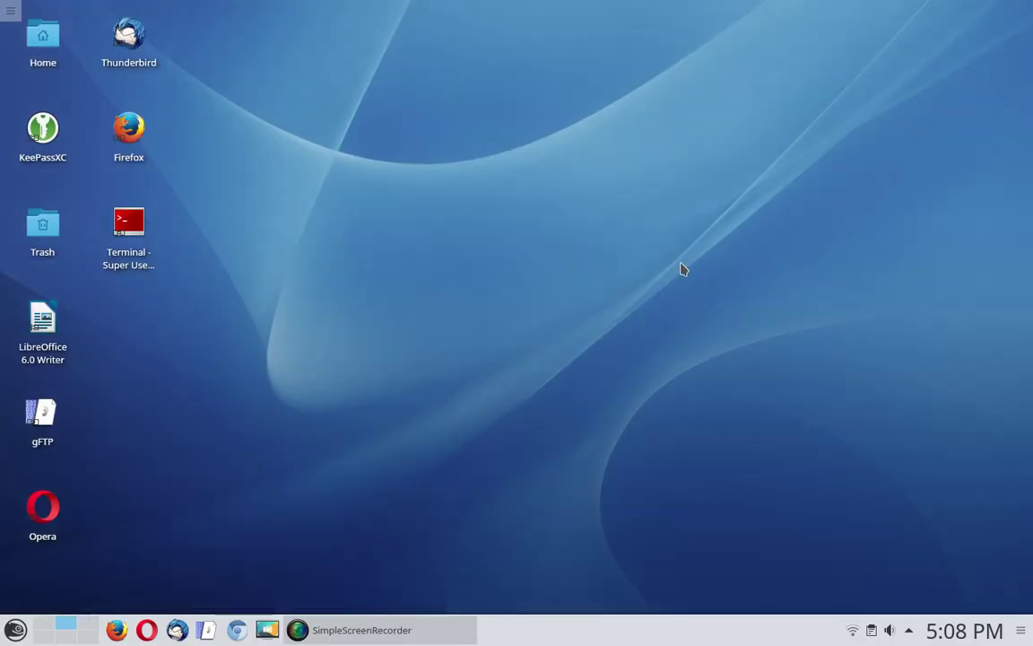